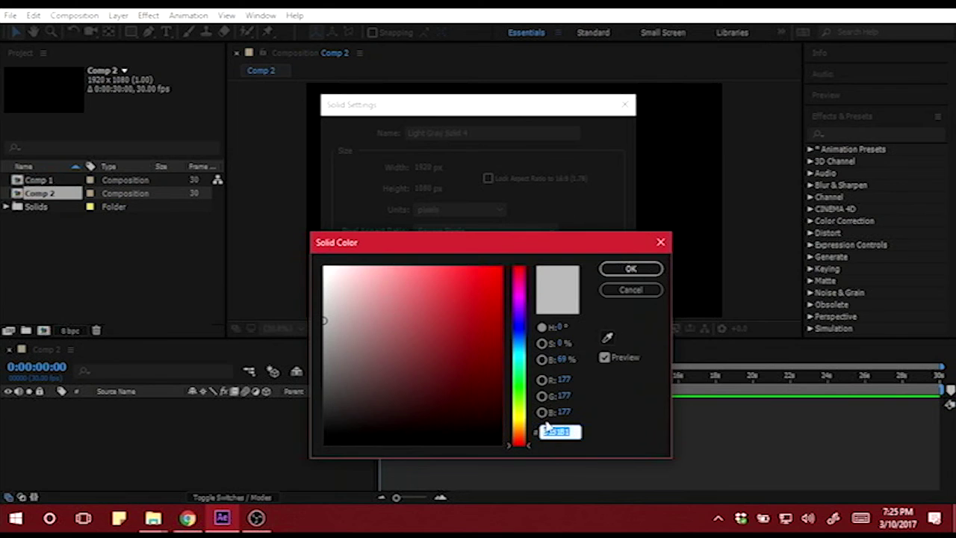
# Create a 1920 x 1080 px light gray background solid (RGB 177, 177, 177) in Comp 2.
pyautogui.click(628, 270)
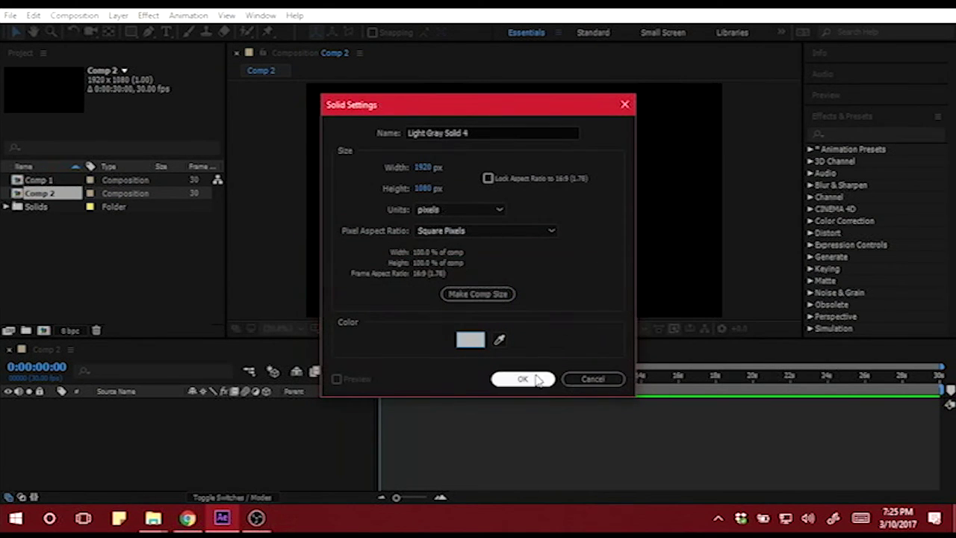
pyautogui.click(536, 379)
pyautogui.click(178, 445)
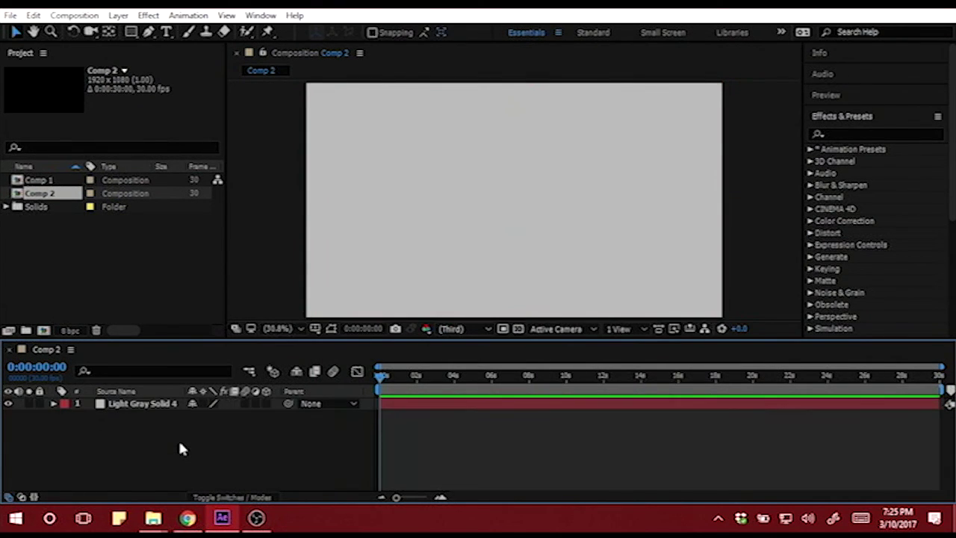
# Add a new text layer above the solid containing the word "AdCreate".
pyautogui.rightClick(179, 443)
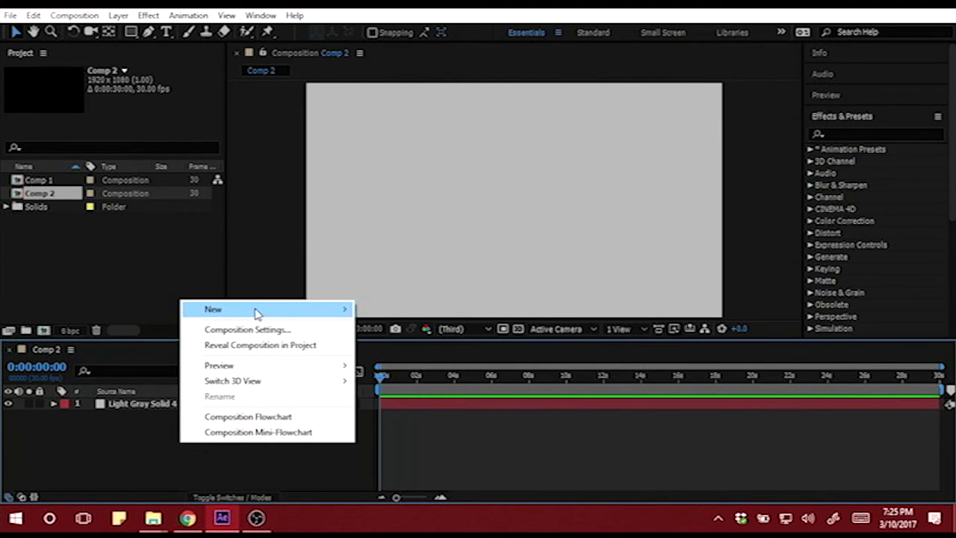
pyautogui.moveTo(255, 313)
pyautogui.click(60, 331)
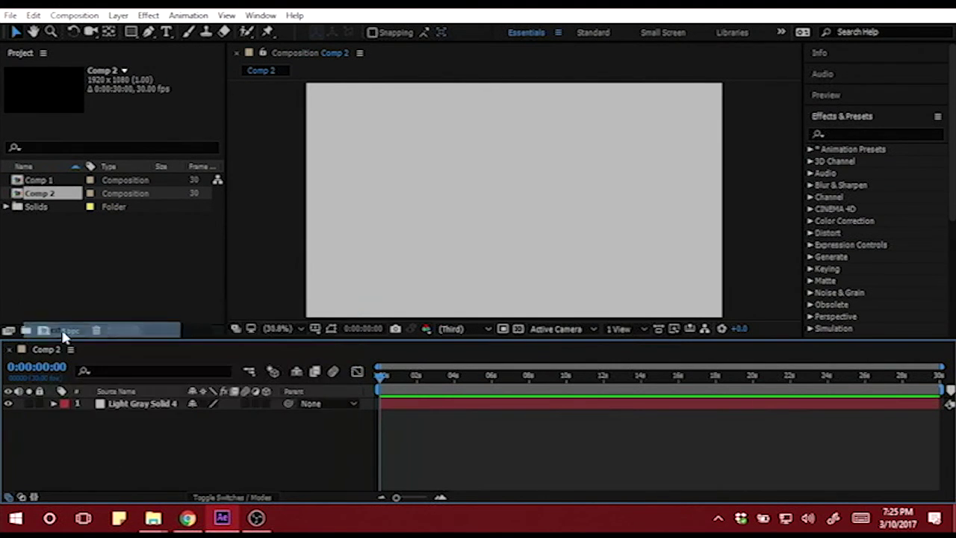
pyautogui.write('A')
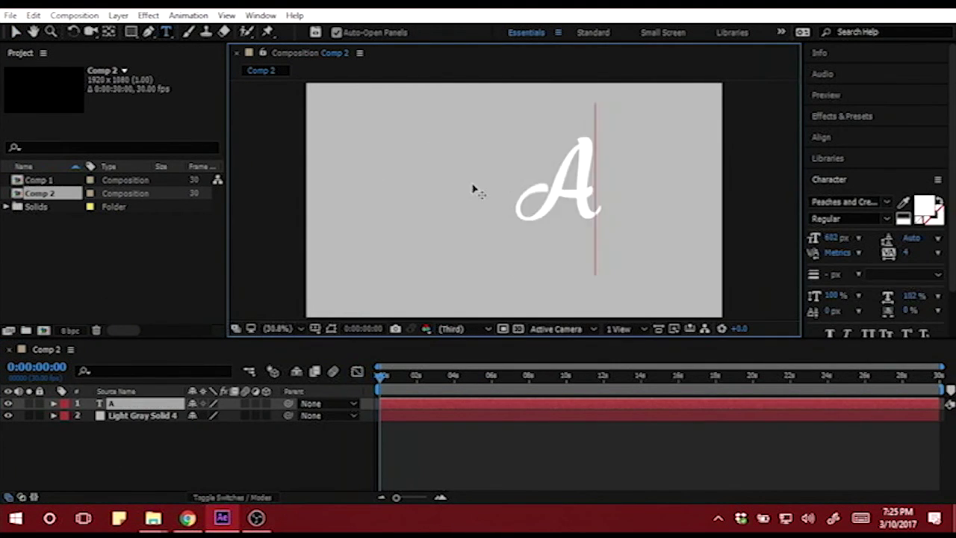
pyautogui.write('dCre')
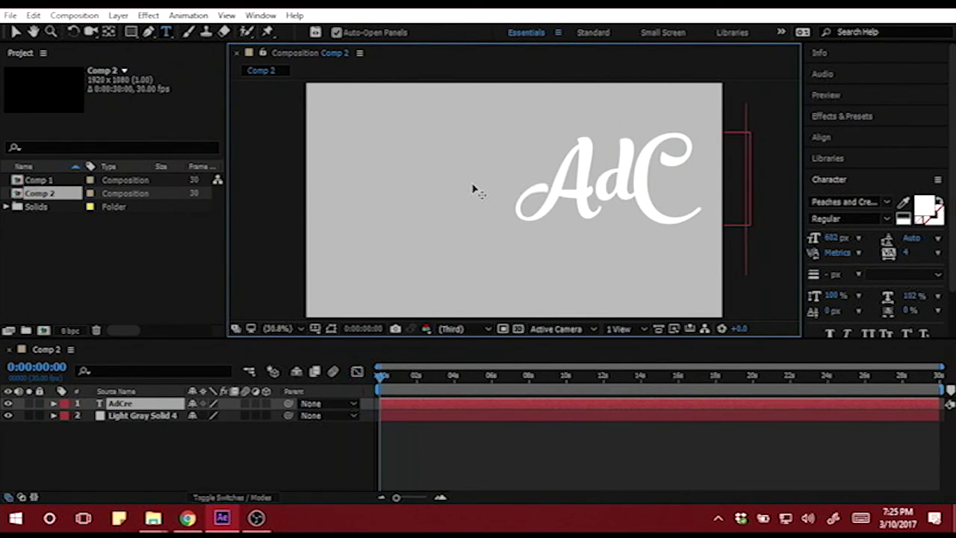
pyautogui.write('ate')
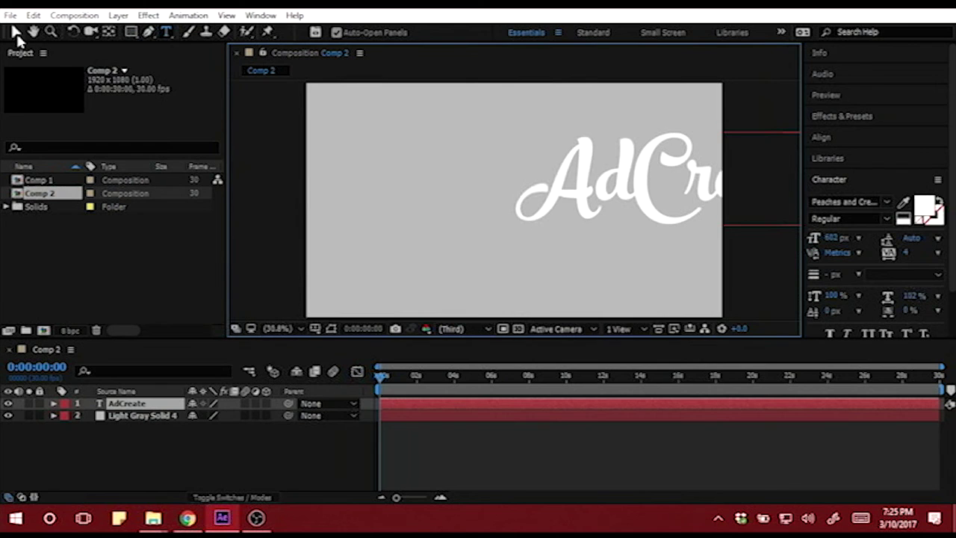
# Move the AdCreate text so the whole word sits roughly centred in the frame.
pyautogui.click(15, 32)
pyautogui.moveTo(492, 195); pyautogui.dragTo(396, 205)
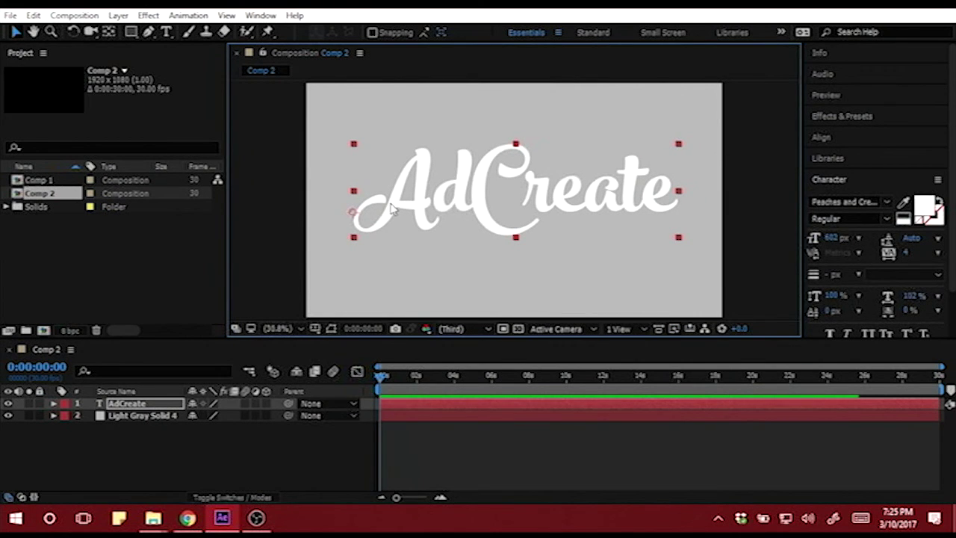
pyautogui.click(288, 202)
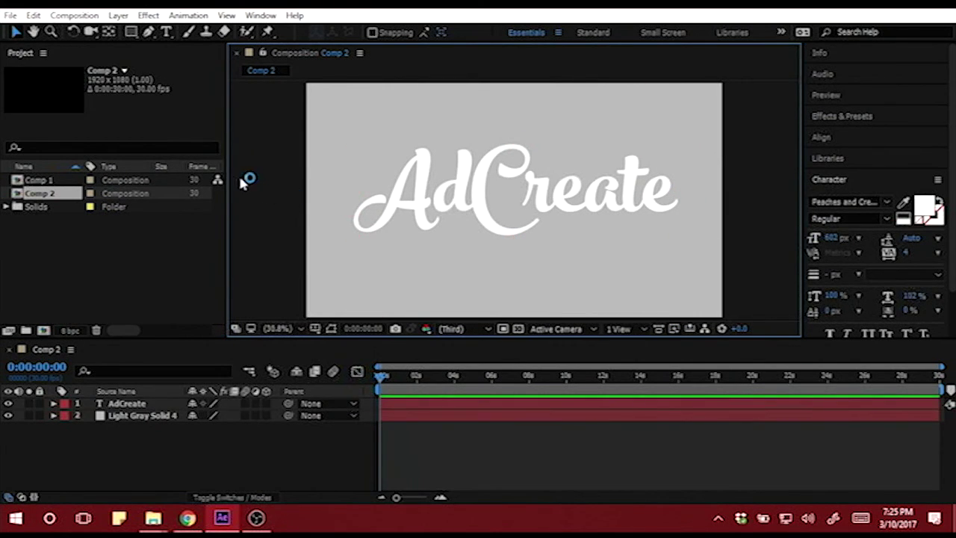
# Auto-trace the AdCreate text layer for the current frame using the Alpha channel and the default options.
pyautogui.click(138, 404)
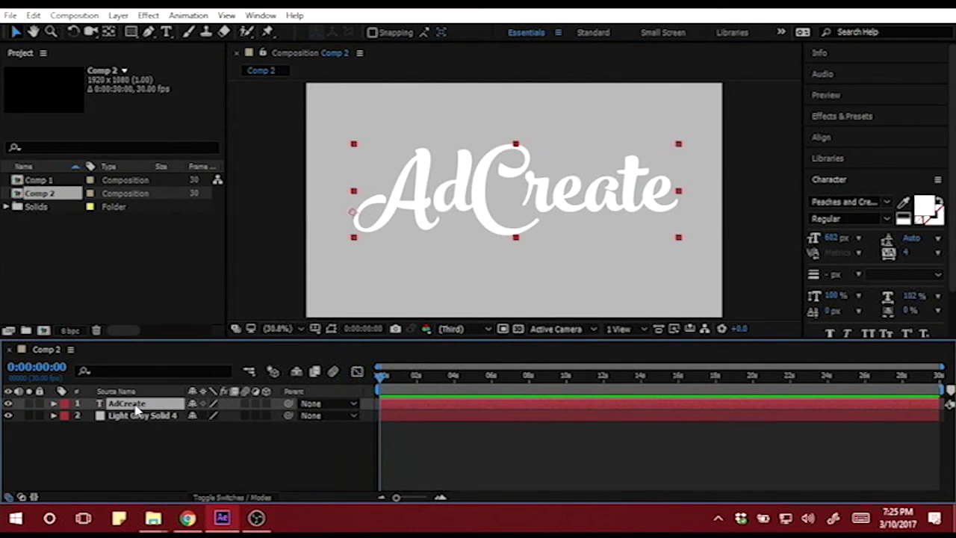
pyautogui.click(118, 15)
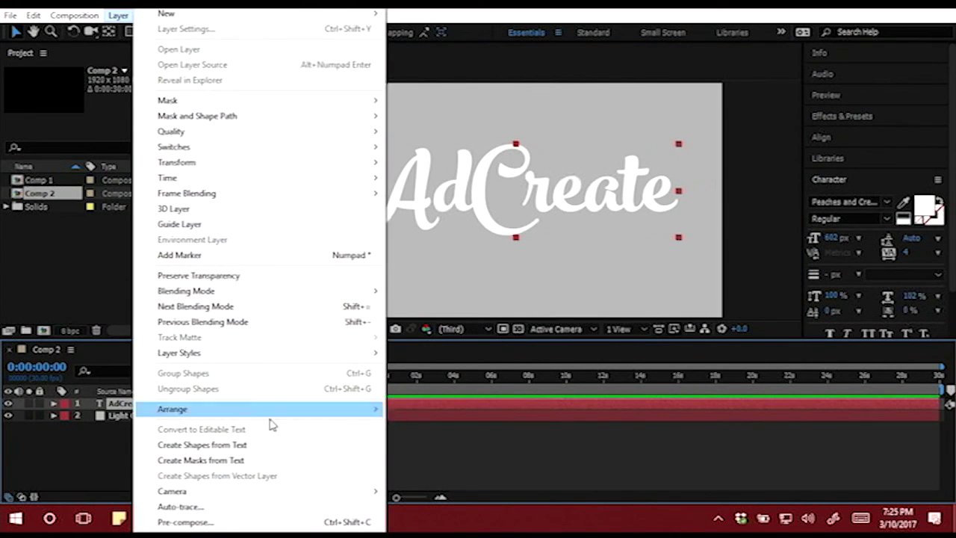
pyautogui.click(214, 506)
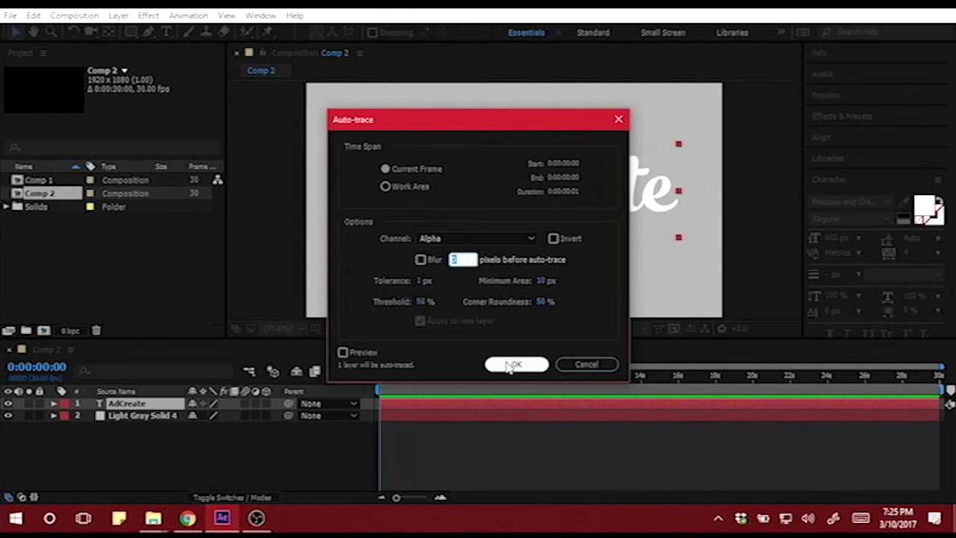
pyautogui.click(516, 363)
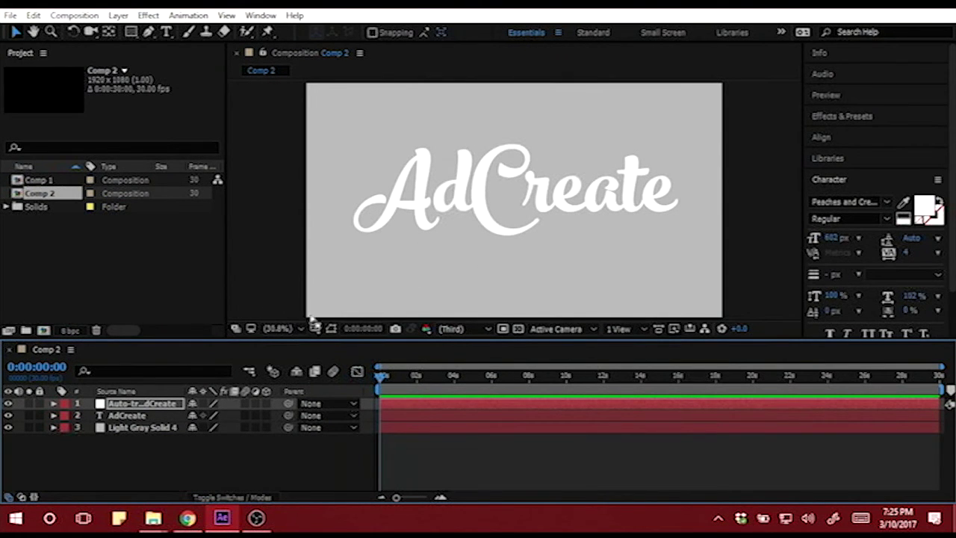
# Show the traced mask paths in the composition view to inspect them, and hide them again.
pyautogui.click(331, 329)
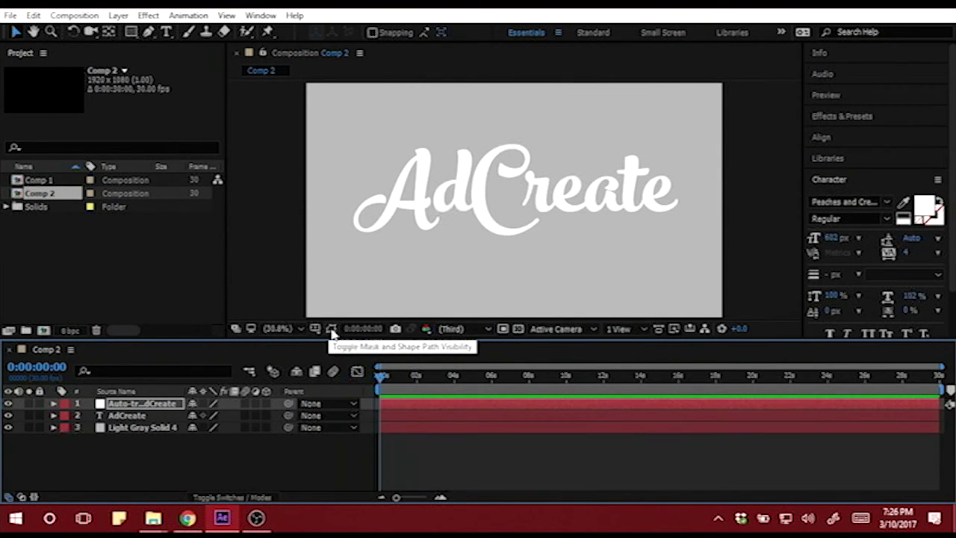
pyautogui.click(332, 329)
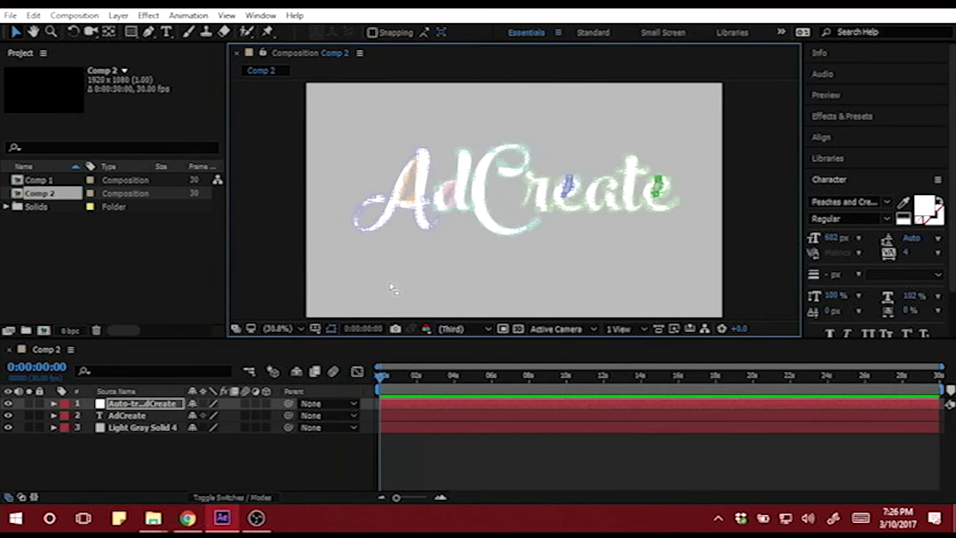
pyautogui.click(333, 330)
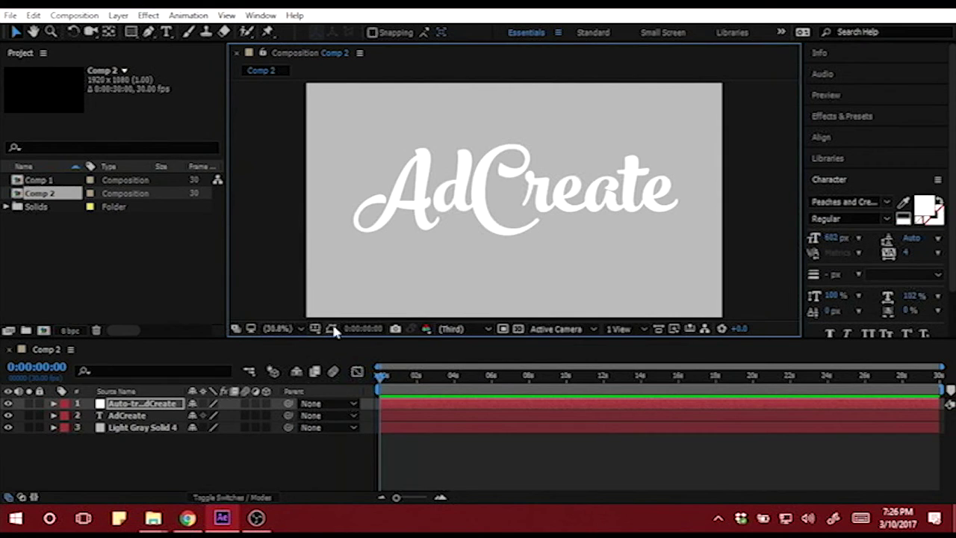
# Find the Stroke effect and apply it to the auto-traced AdCreate layer.
pyautogui.click(864, 118)
pyautogui.click(856, 135)
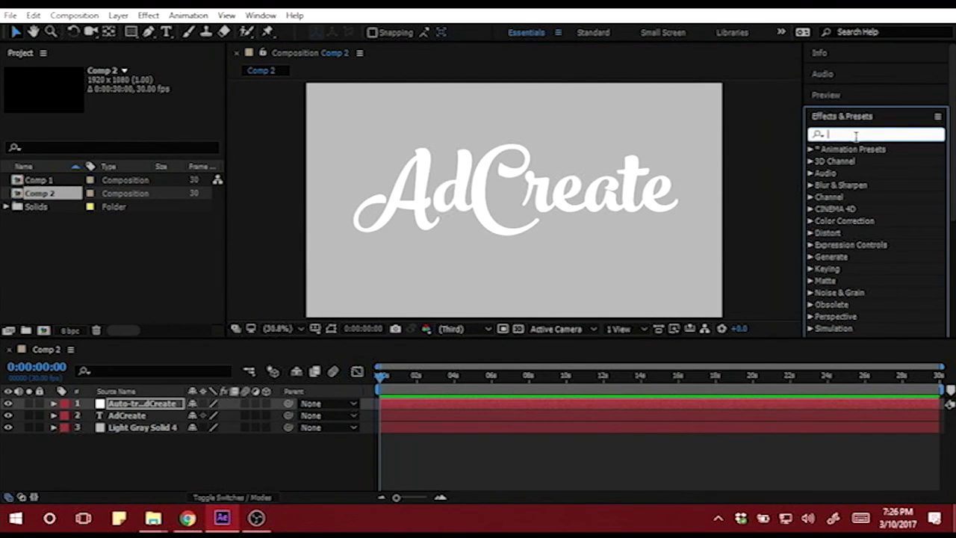
pyautogui.write('Str')
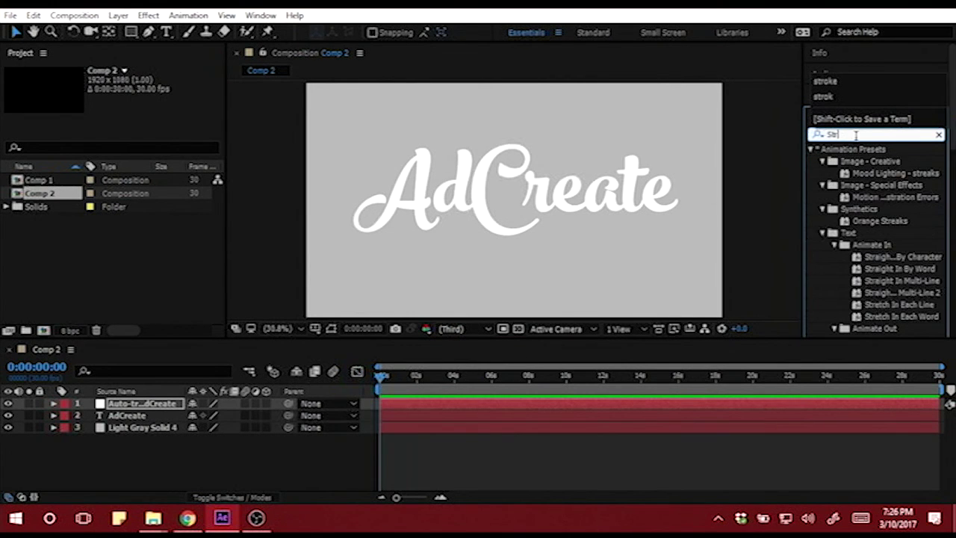
pyautogui.write('oke')
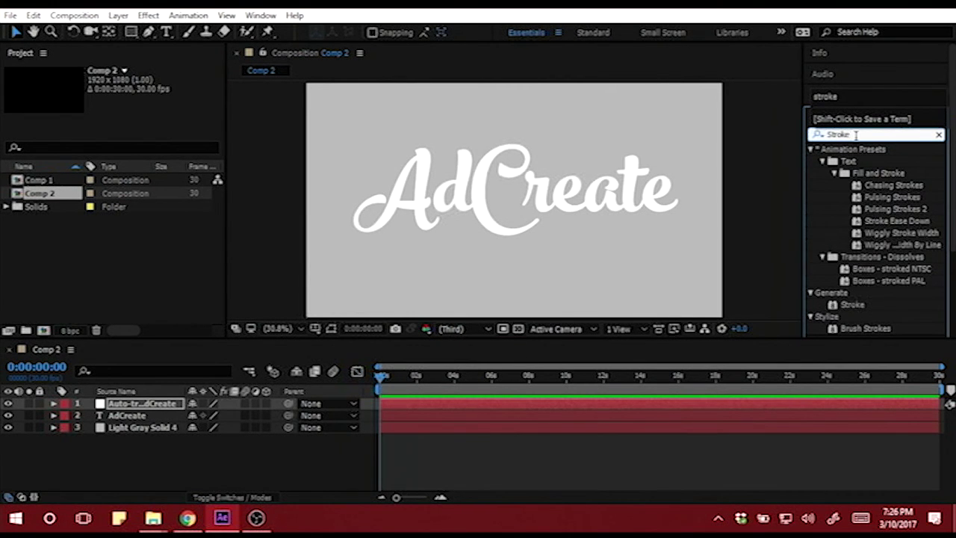
pyautogui.click(882, 305)
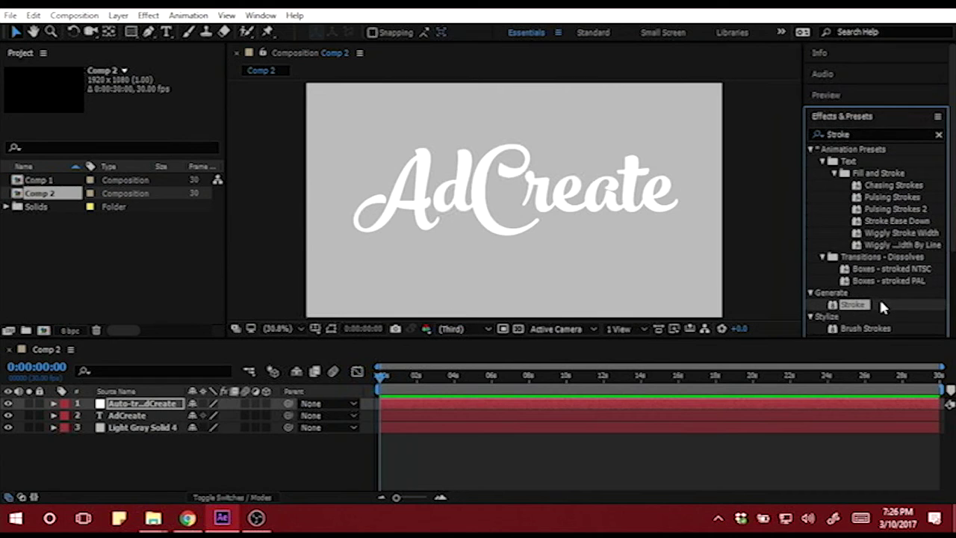
pyautogui.moveTo(863, 307)
pyautogui.mouseDown()
pyautogui.moveTo(323, 307)
pyautogui.moveTo(188, 357)
pyautogui.moveTo(157, 396)
pyautogui.moveTo(159, 412)
pyautogui.moveTo(155, 406)
pyautogui.mouseUp()
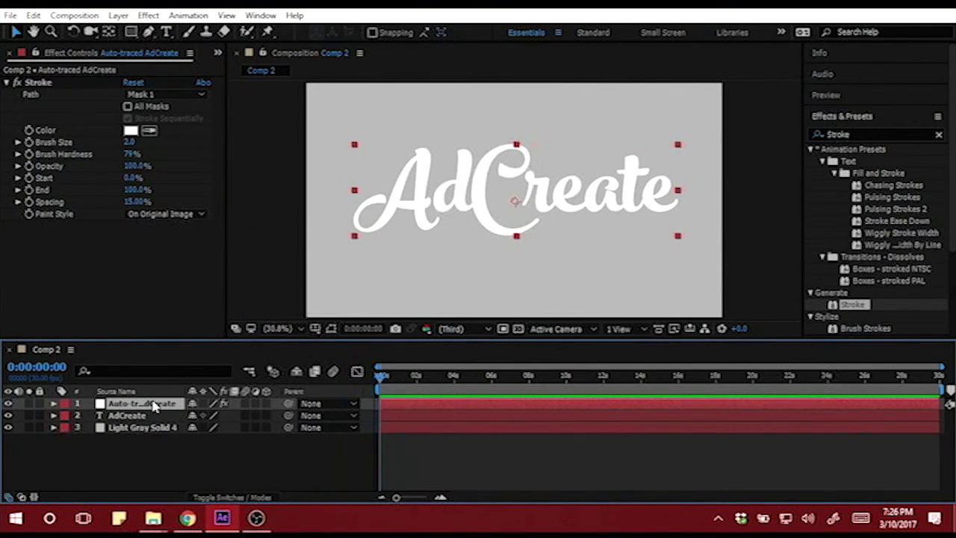
# Apply the Stroke effect to all masks with Stroke Sequentially turned off.
pyautogui.click(128, 106)
pyautogui.click(128, 118)
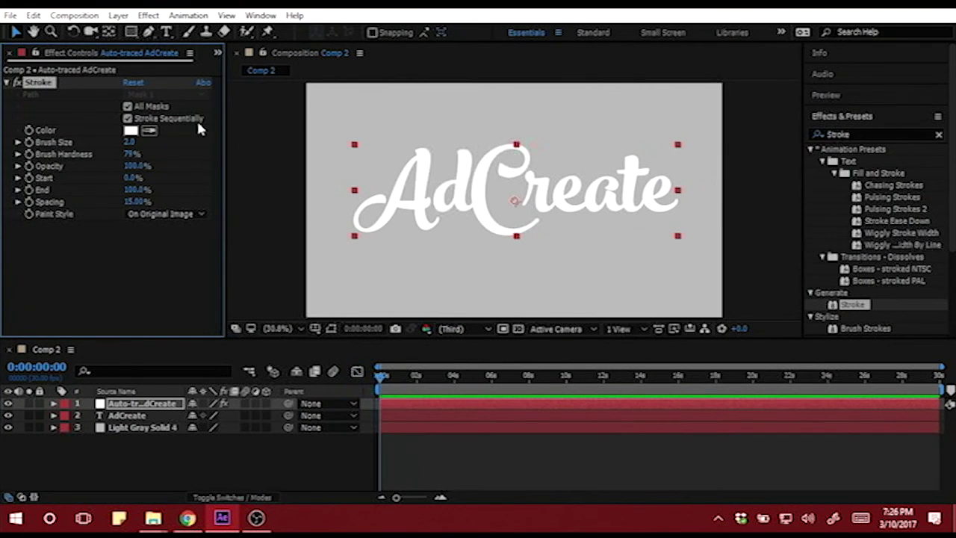
pyautogui.click(128, 118)
# Set the Stroke effect's color to a dark red.
pyautogui.click(132, 132)
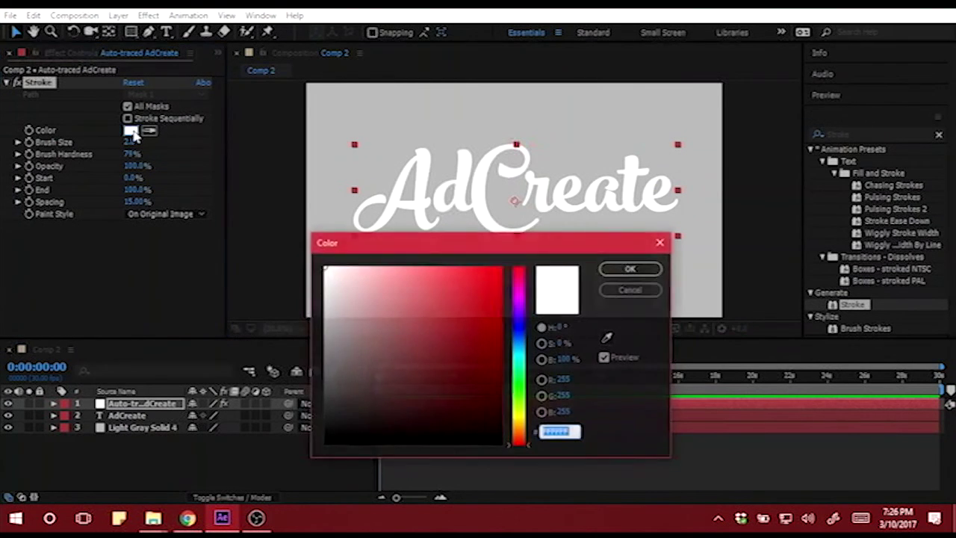
pyautogui.moveTo(487, 312)
pyautogui.mouseDown()
pyautogui.moveTo(495, 313)
pyautogui.moveTo(495, 291)
pyautogui.moveTo(491, 314)
pyautogui.mouseUp()
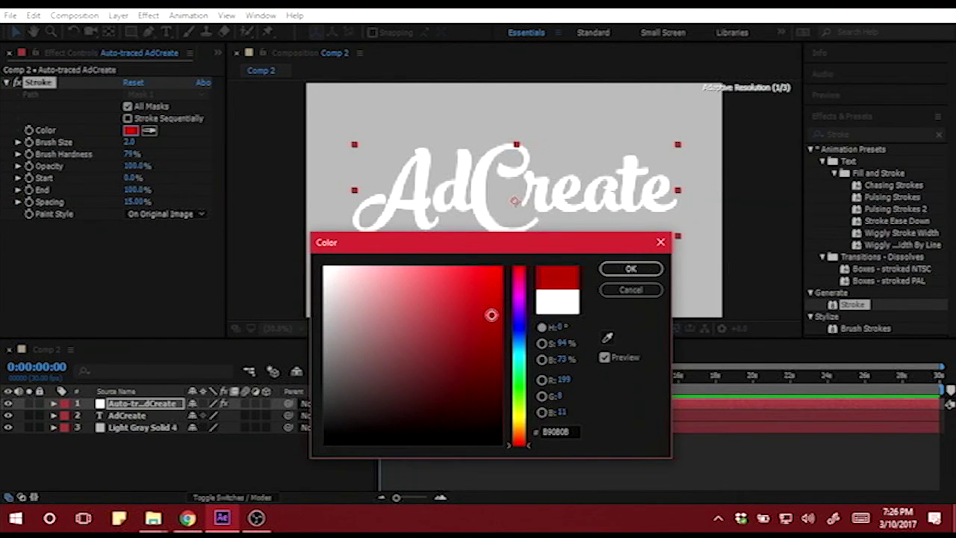
pyautogui.click(629, 268)
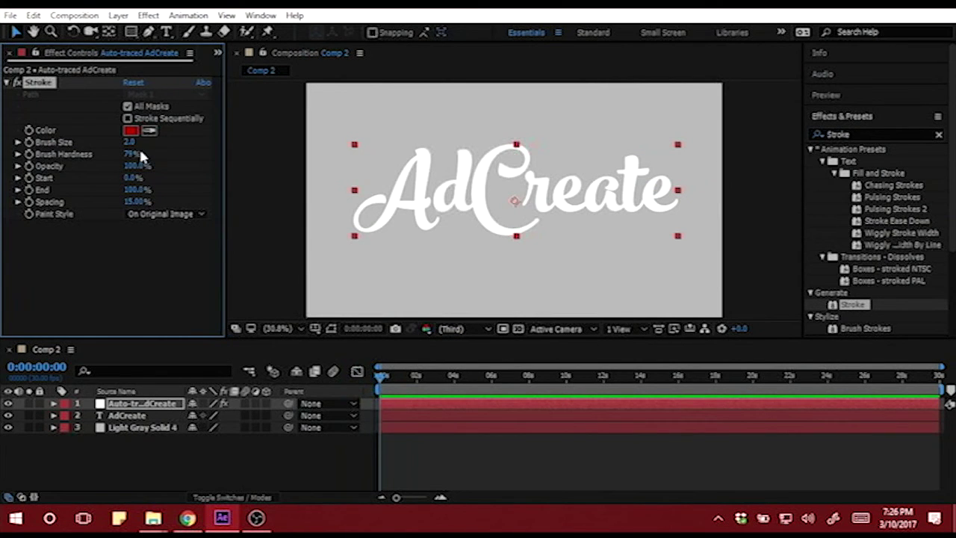
# Set the stroke's brush size to 41.5 so it covers the letters and its brush hardness to 100%.
pyautogui.moveTo(123, 142)
pyautogui.mouseDown()
pyautogui.moveTo(190, 144)
pyautogui.moveTo(146, 142)
pyautogui.moveTo(185, 140)
pyautogui.moveTo(157, 142)
pyautogui.moveTo(166, 142)
pyautogui.mouseUp()
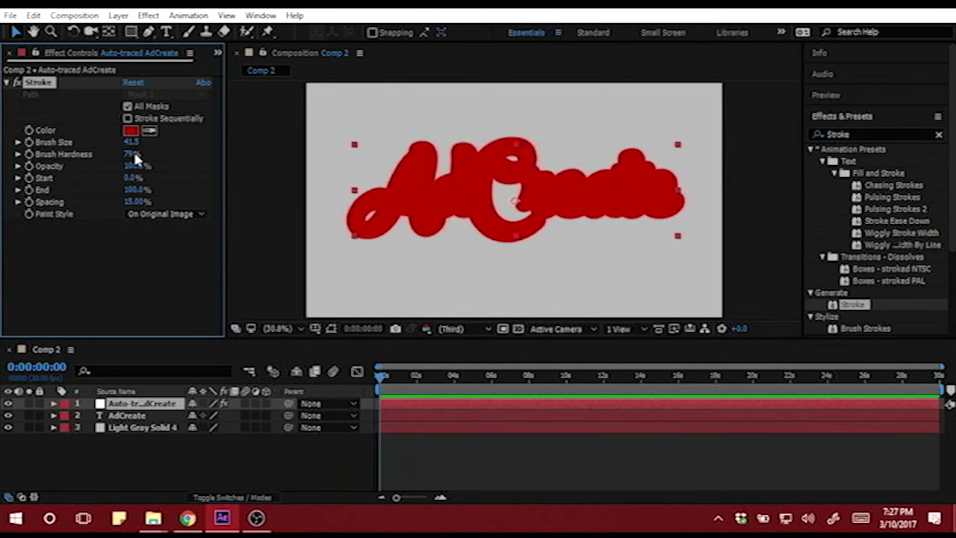
pyautogui.click(138, 154)
pyautogui.write('100')
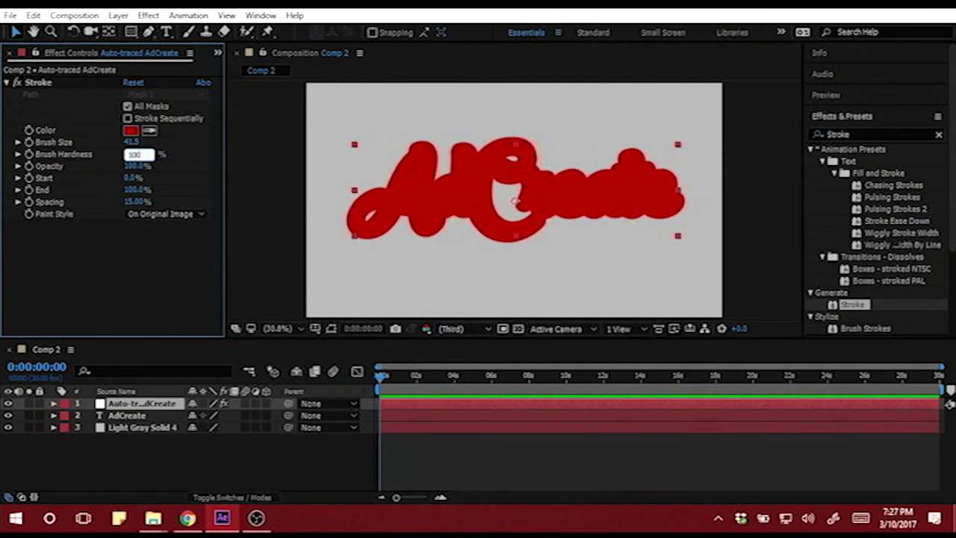
pyautogui.press('Return')
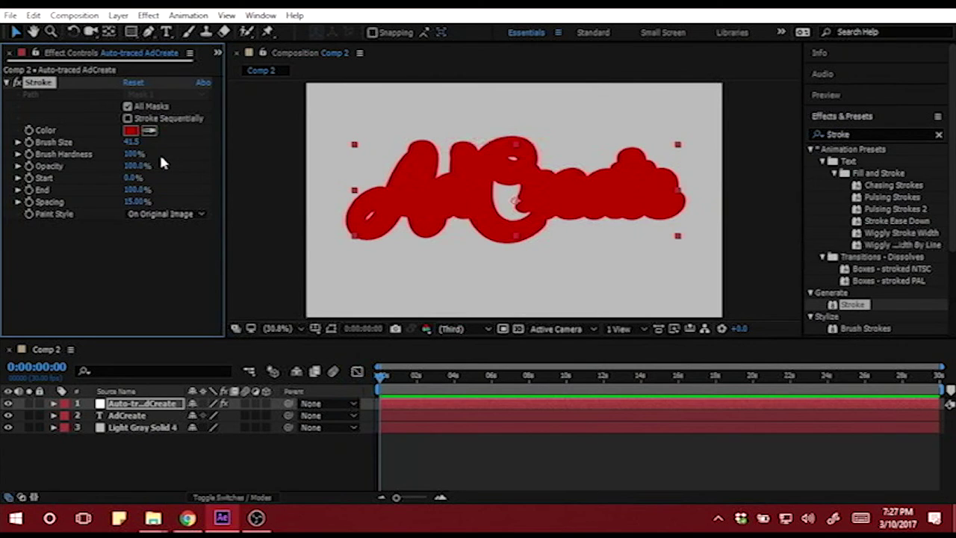
# Set the stroke's spacing to 0% and its paint style to Reveal Original Image.
pyautogui.click(135, 202)
pyautogui.write('0')
pyautogui.press('Return')
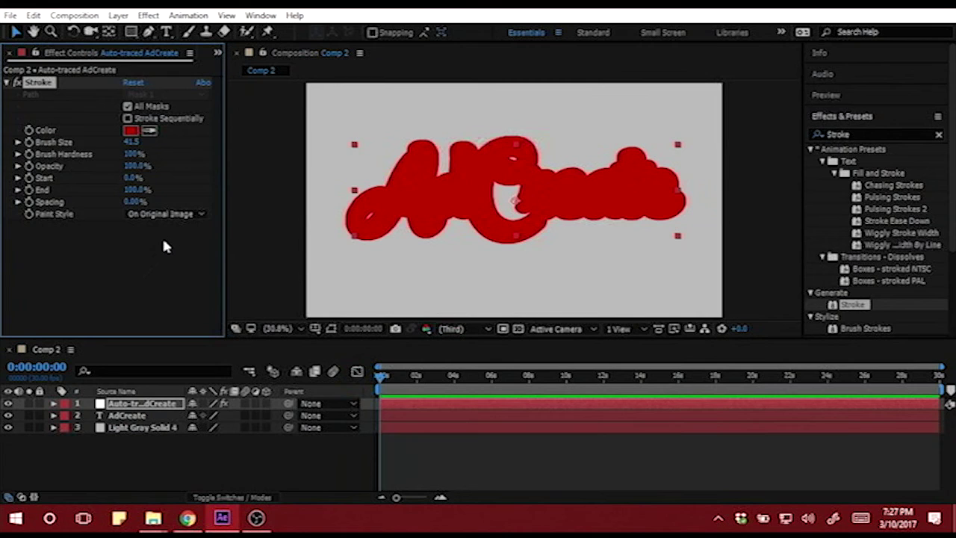
pyautogui.click(160, 213)
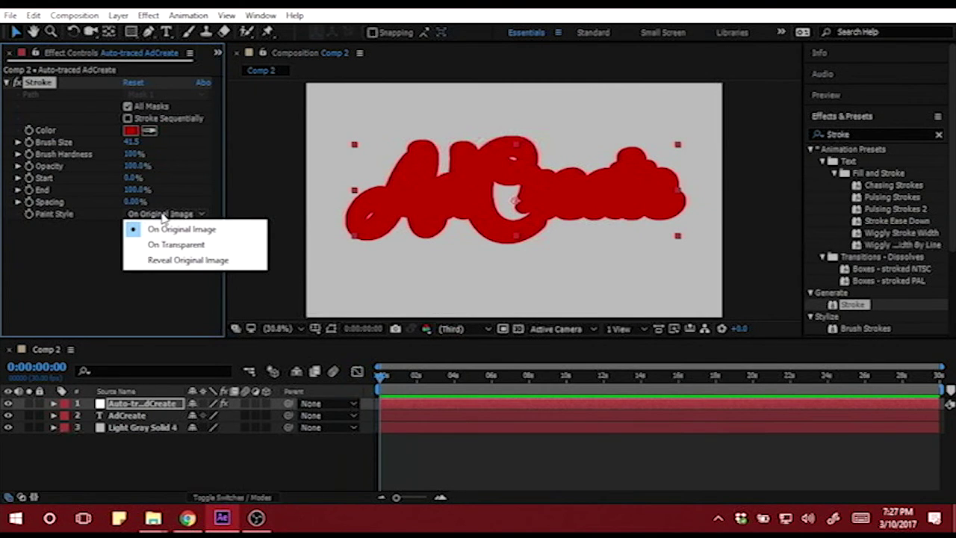
pyautogui.click(193, 263)
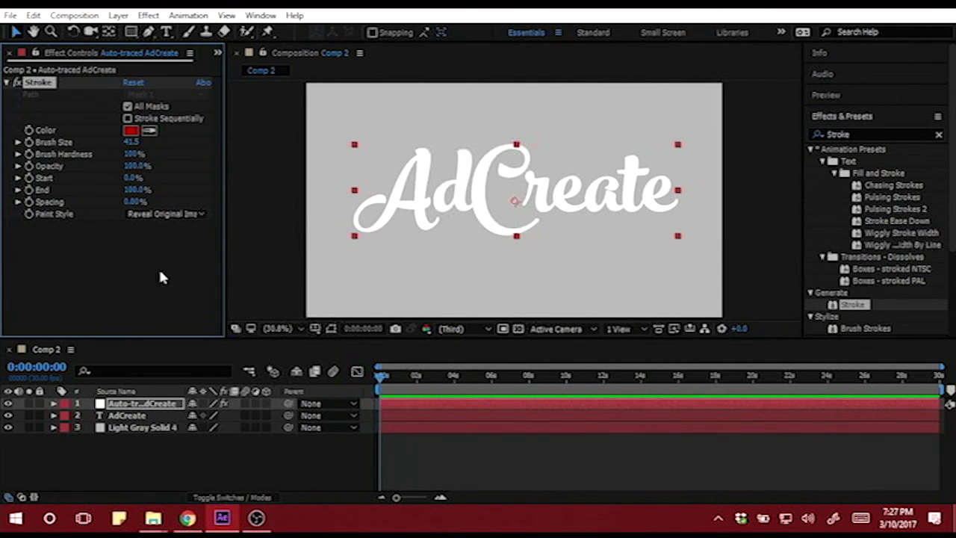
# Hide the original AdCreate text layer, keep the gray solid visible, and select the auto-traced layer.
pyautogui.click(9, 416)
pyautogui.click(9, 427)
pyautogui.click(156, 404)
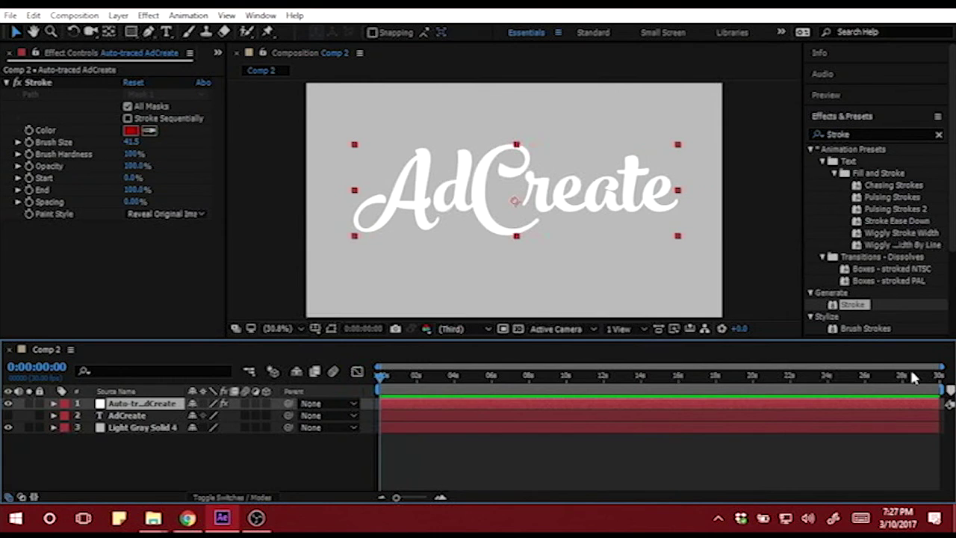
# Shorten the composition's work area so it ends at the 5-second mark.
pyautogui.moveTo(944, 389); pyautogui.dragTo(477, 389)
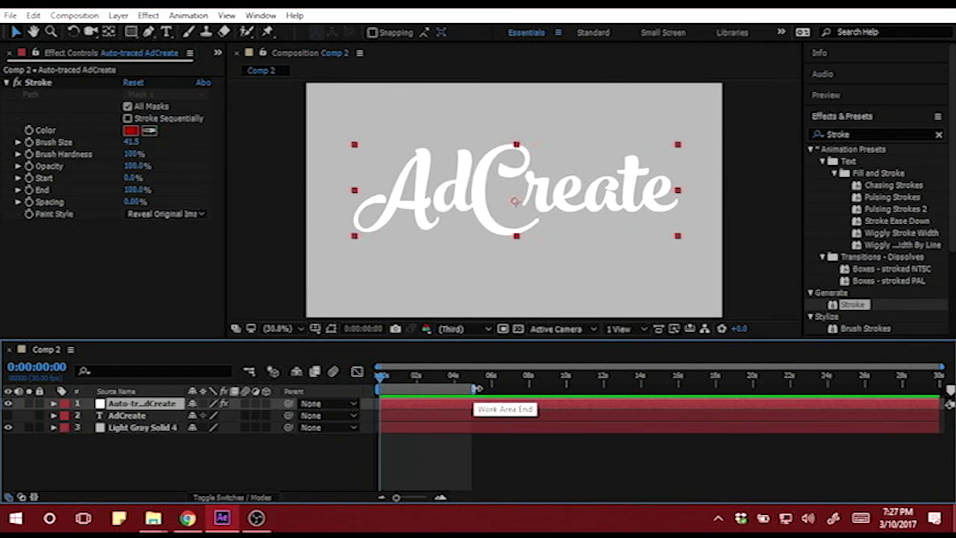
pyautogui.moveTo(395, 495); pyautogui.dragTo(420, 497)
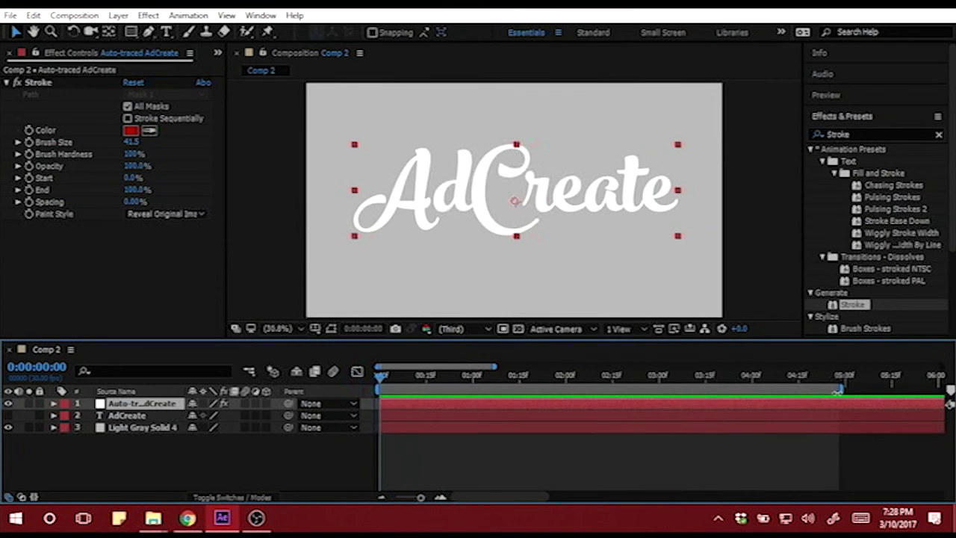
pyautogui.moveTo(842, 389); pyautogui.dragTo(848, 391)
pyautogui.click(157, 192)
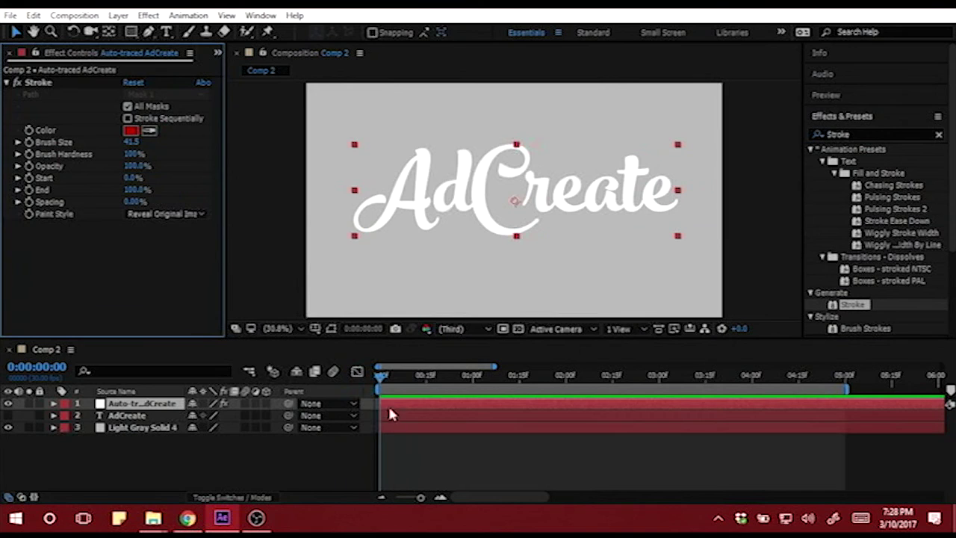
# Start animating the stroke's End property at the first frame with a keyframe of 0%.
pyautogui.click(32, 194)
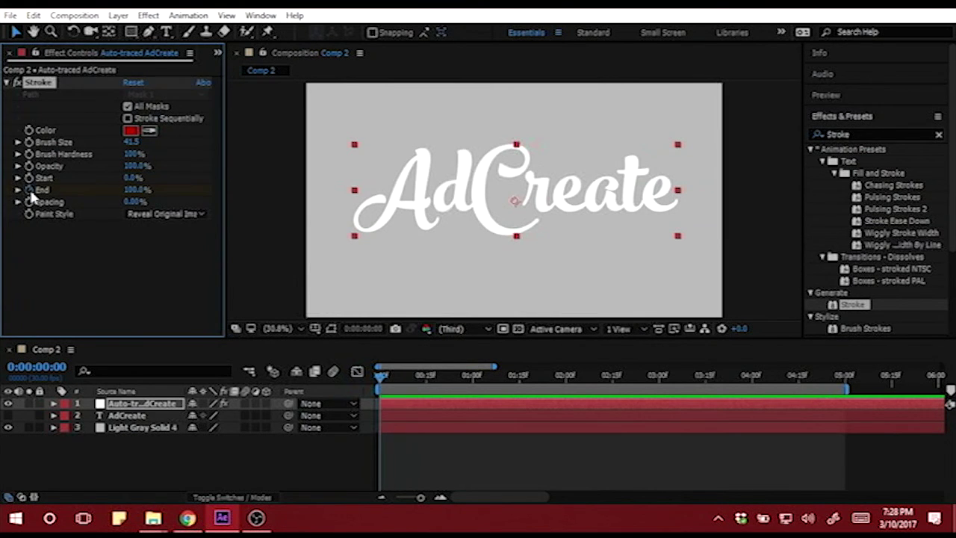
pyautogui.click(139, 191)
pyautogui.click(139, 191)
pyautogui.write('0')
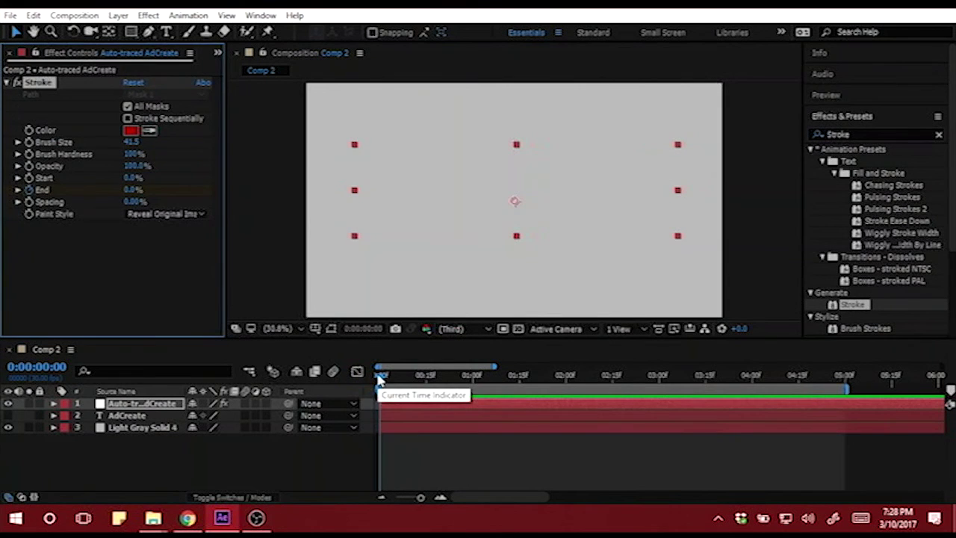
# Add a second End keyframe of 100% at the 1-second mark.
pyautogui.moveTo(381, 378); pyautogui.dragTo(478, 379)
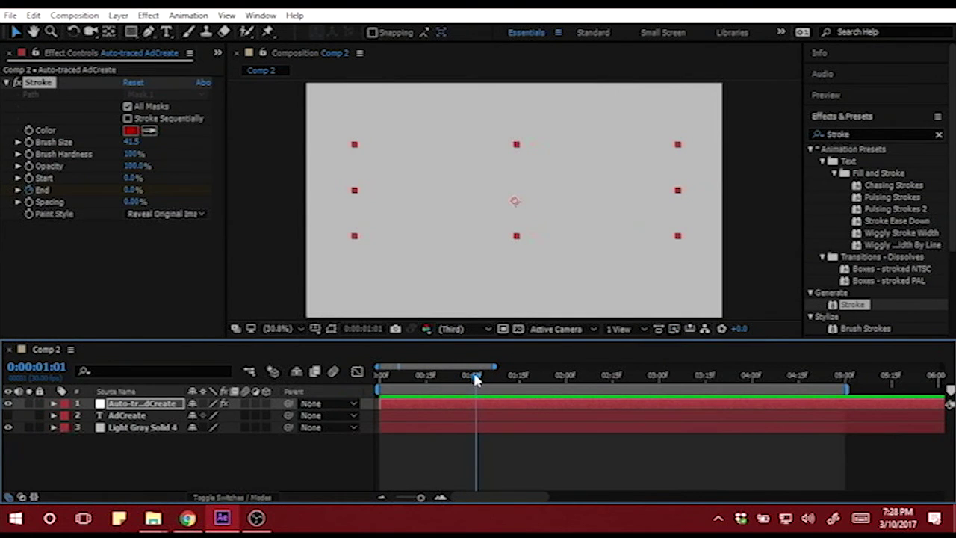
pyautogui.moveTo(476, 379); pyautogui.dragTo(474, 378)
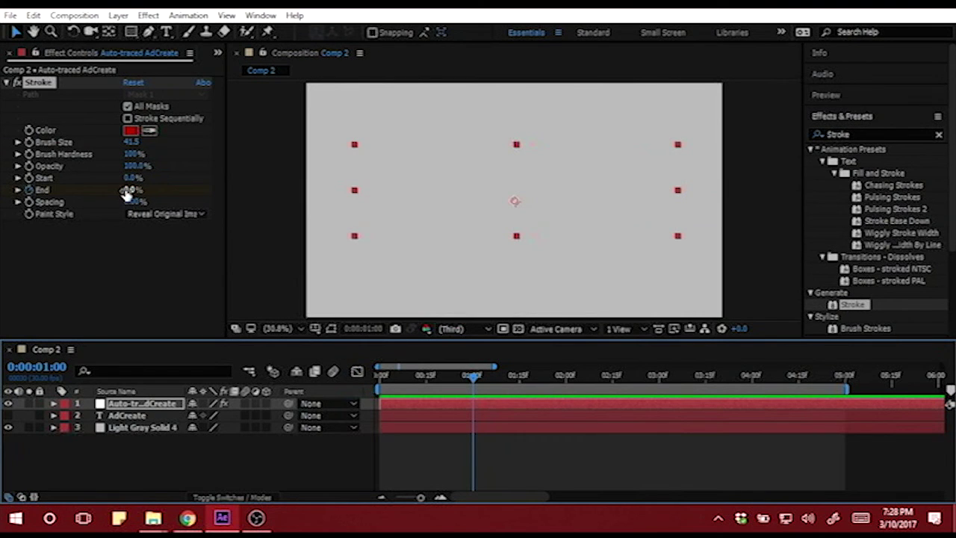
pyautogui.moveTo(127, 189); pyautogui.dragTo(224, 193)
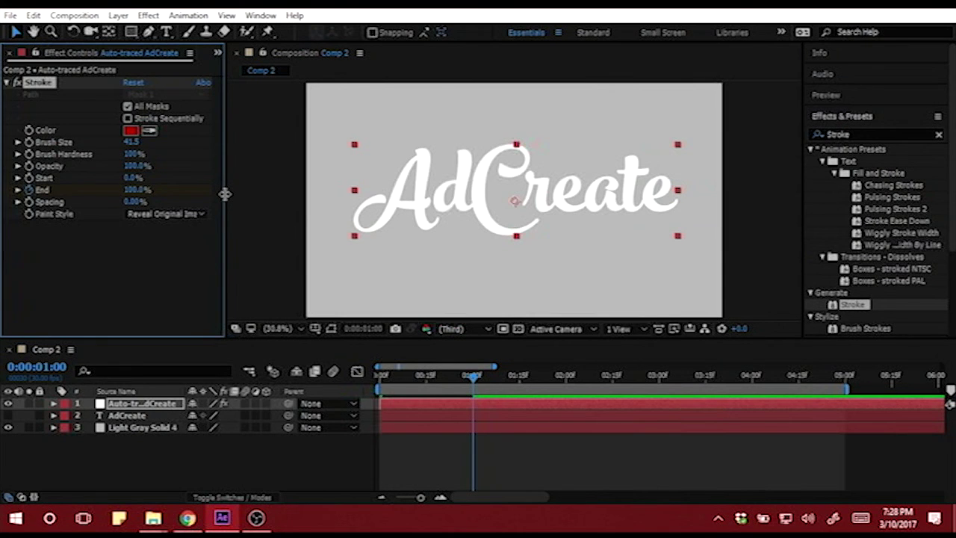
# Expand the auto-traced layer's Stroke effect in the timeline and show its End property in the Graph Editor.
pyautogui.click(53, 404)
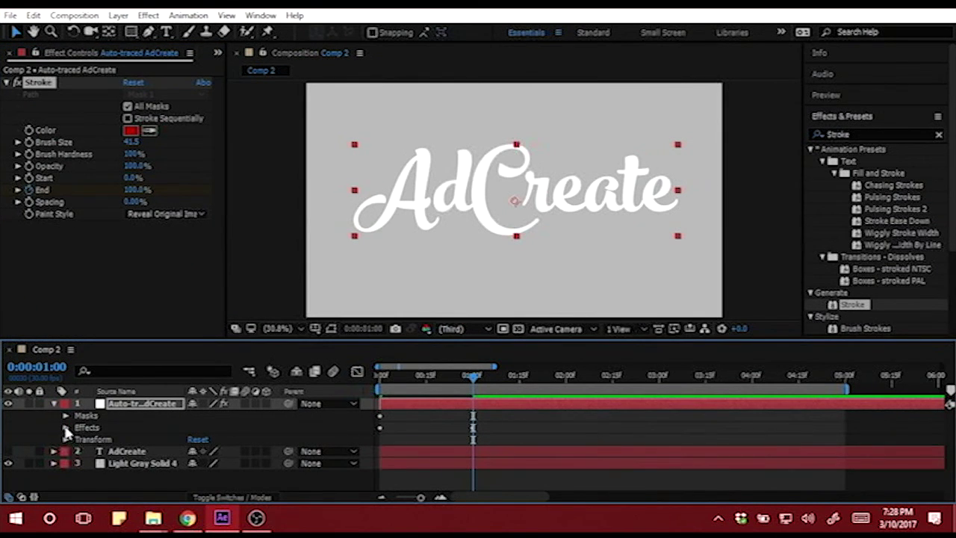
pyautogui.click(66, 427)
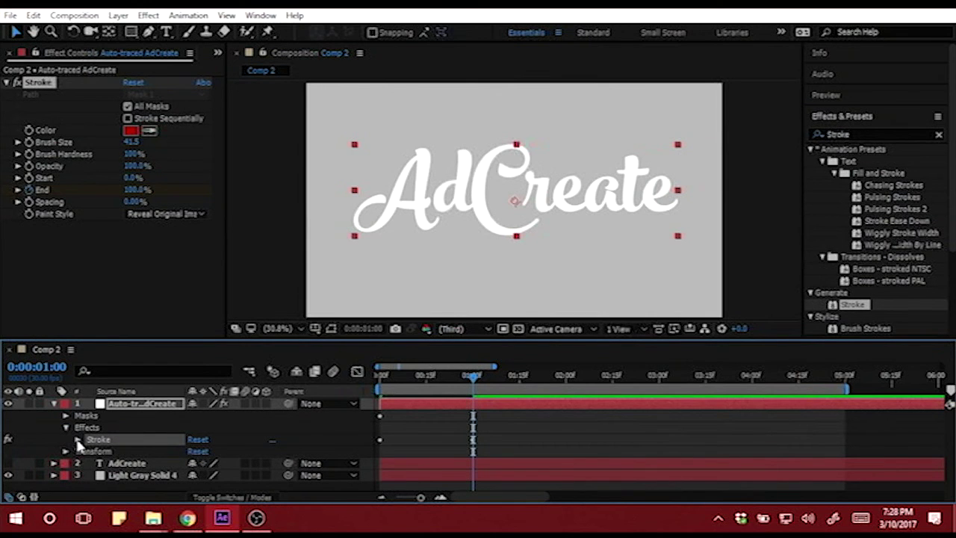
pyautogui.click(78, 439)
pyautogui.scroll(-2, 78, 445)
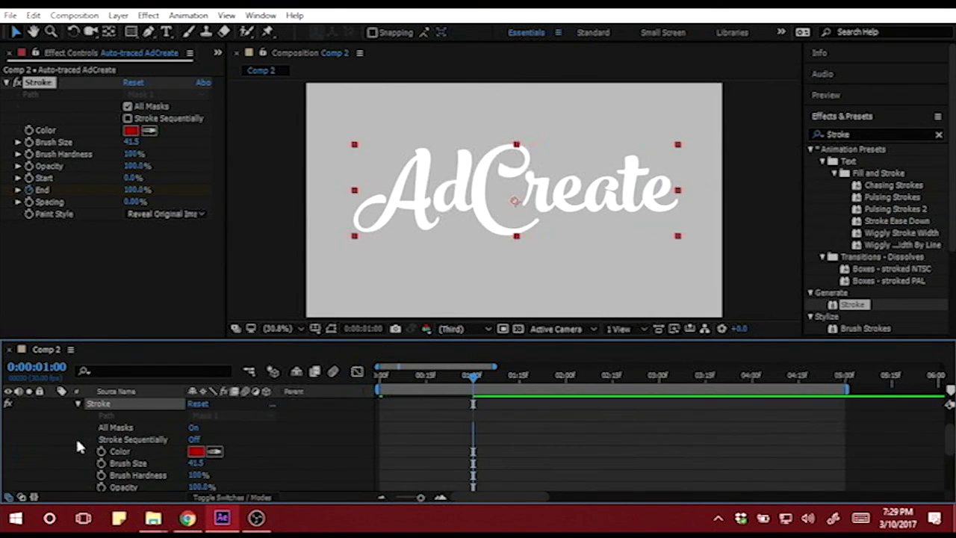
pyautogui.moveTo(948, 442); pyautogui.dragTo(949, 467)
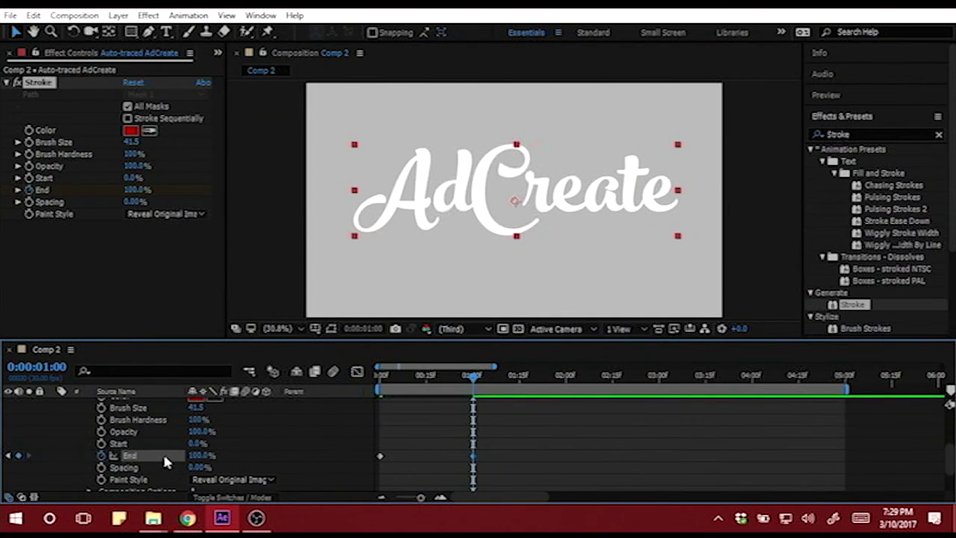
pyautogui.click(63, 451)
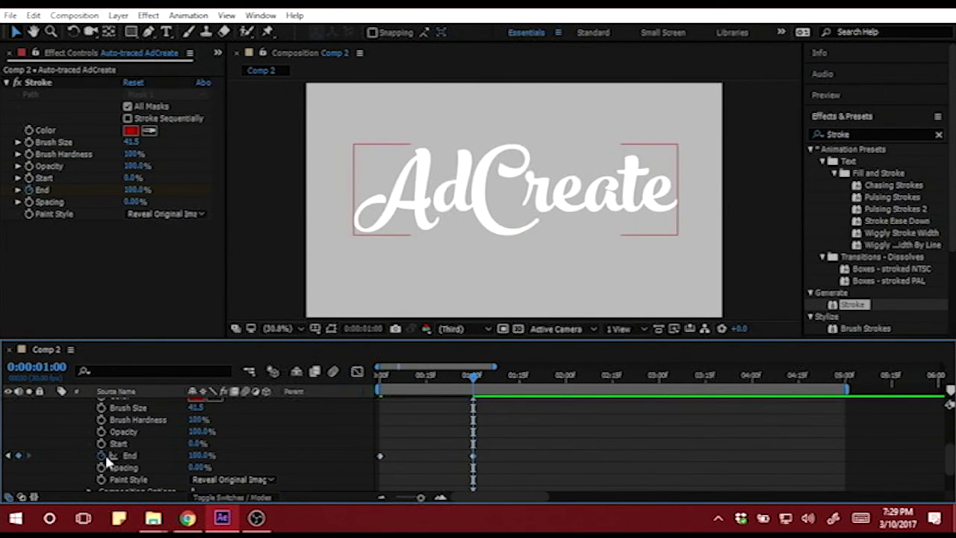
pyautogui.click(144, 448)
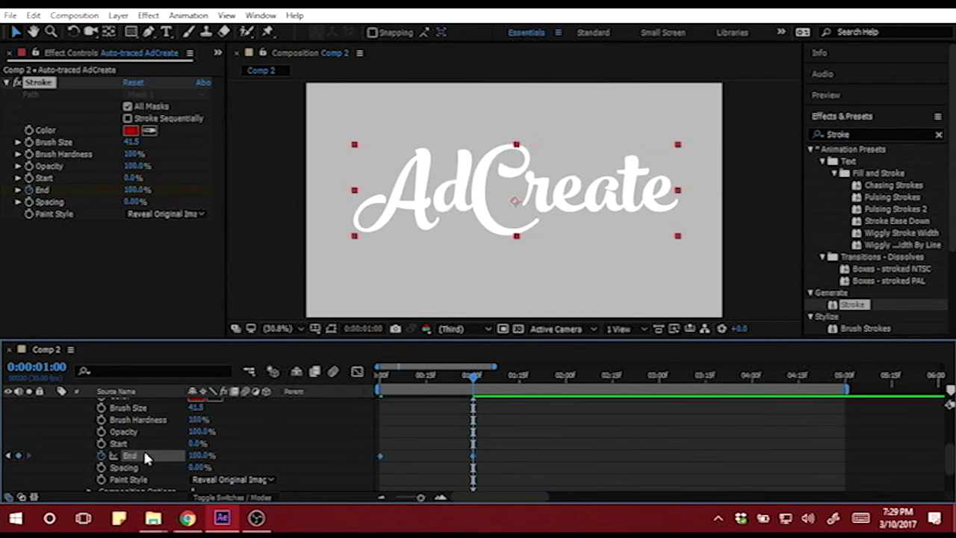
pyautogui.click(357, 371)
# Ease the 1-second End keyframe and stretch its incoming handle back to about frame 7.
pyautogui.click(472, 404)
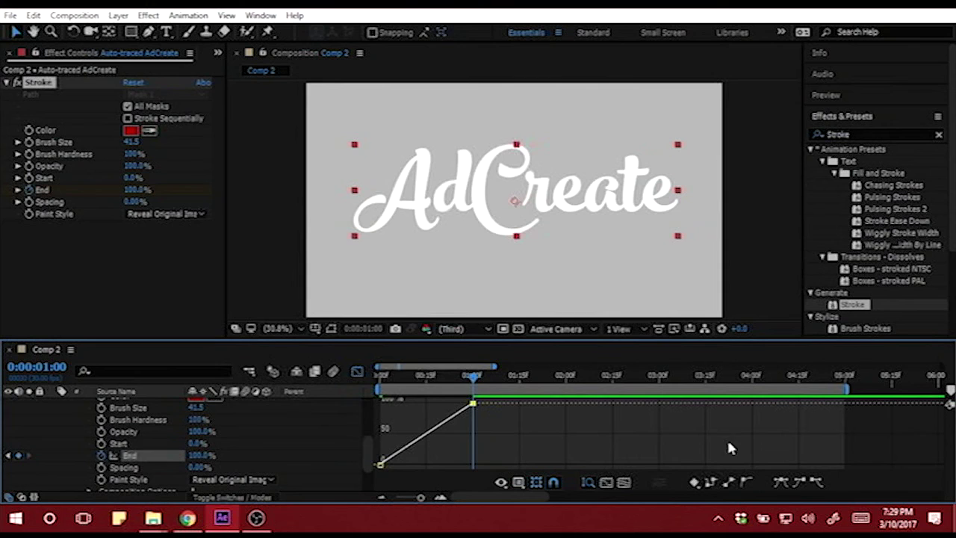
pyautogui.click(781, 482)
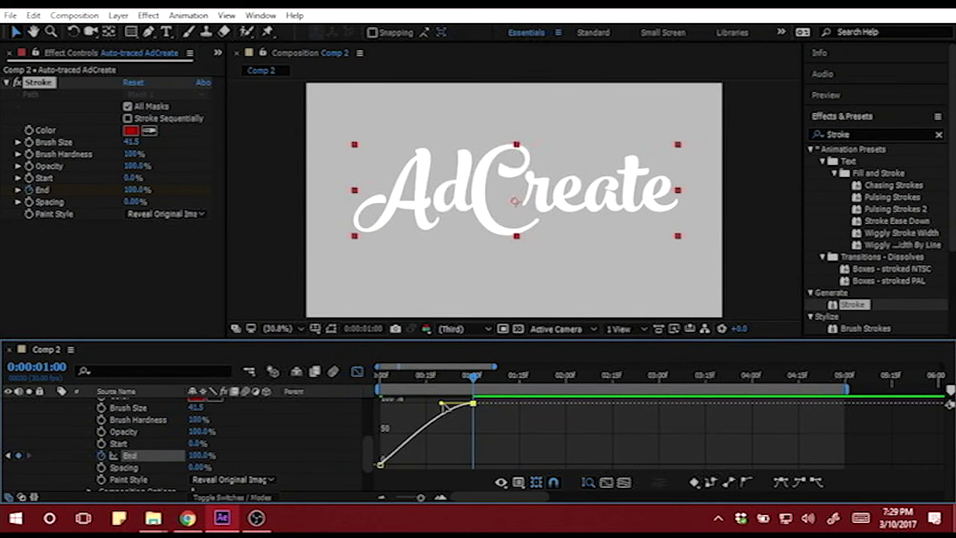
pyautogui.click(379, 464)
pyautogui.moveTo(440, 405); pyautogui.dragTo(401, 409)
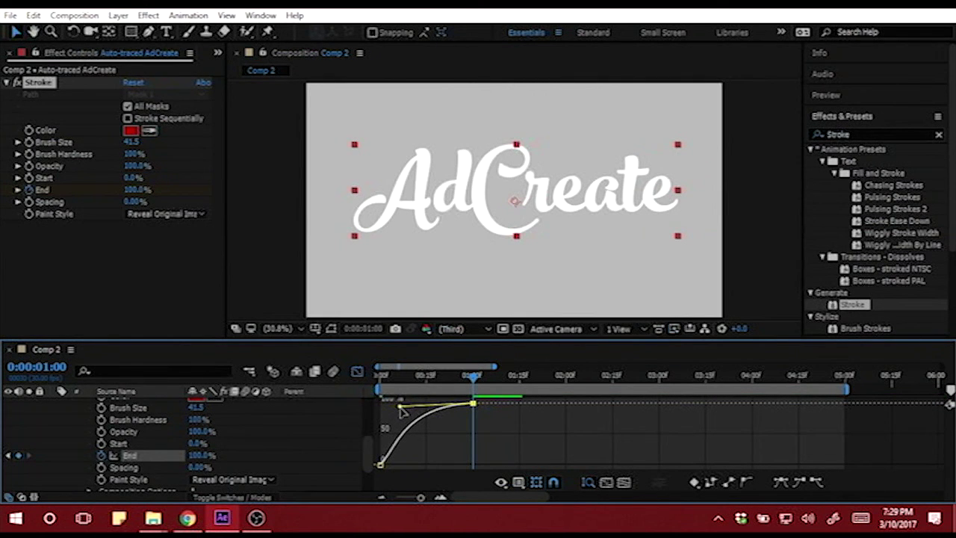
# Ease the first End keyframe and stretch its outgoing handle to about frame 20 for an S-shaped curve.
pyautogui.click(380, 463)
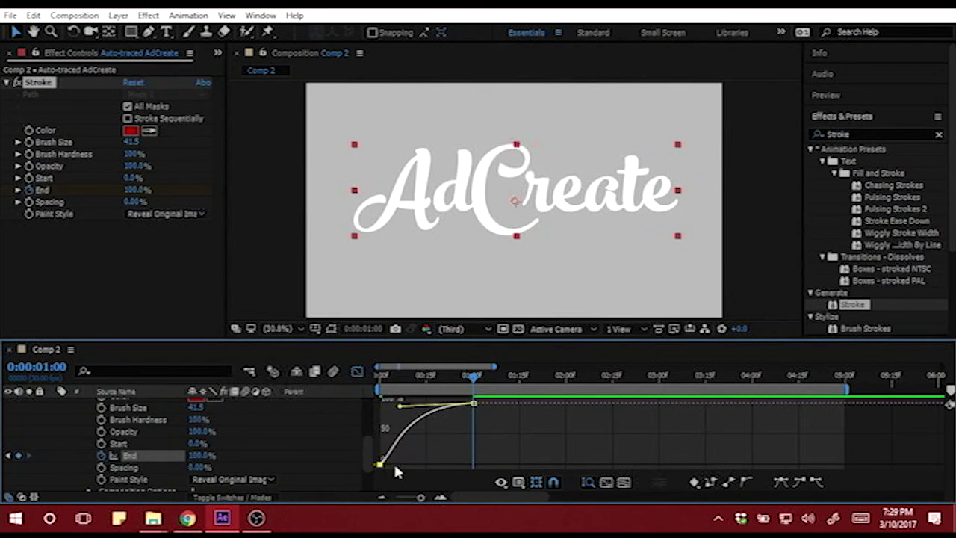
pyautogui.click(779, 484)
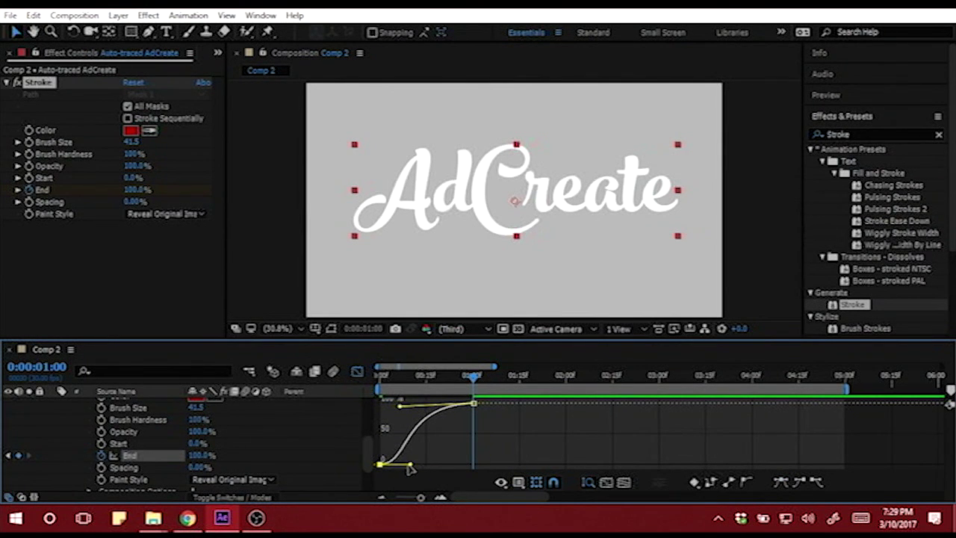
pyautogui.moveTo(410, 465); pyautogui.dragTo(441, 464)
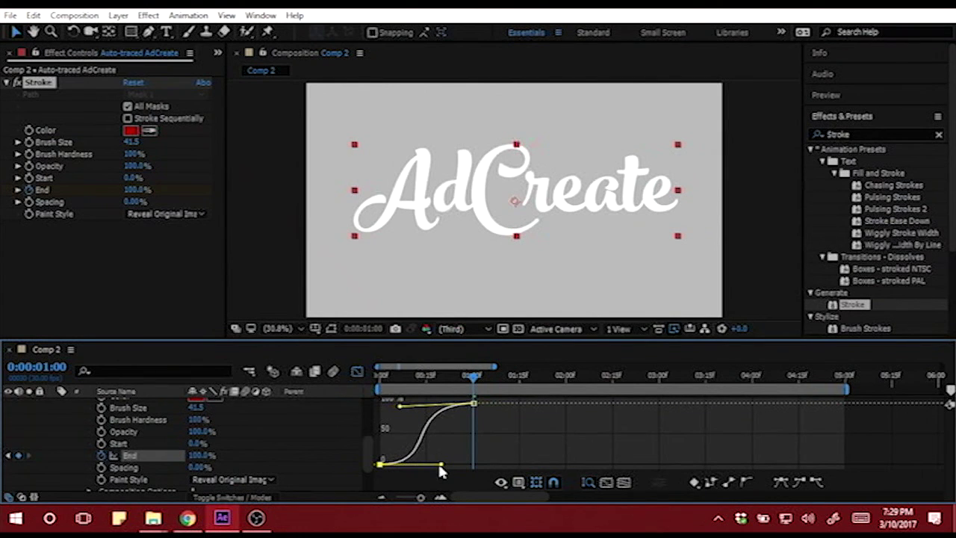
# Return to the keyframe view and preview the eased text reveal from the first frame.
pyautogui.click(355, 373)
pyautogui.moveTo(476, 383); pyautogui.dragTo(357, 369)
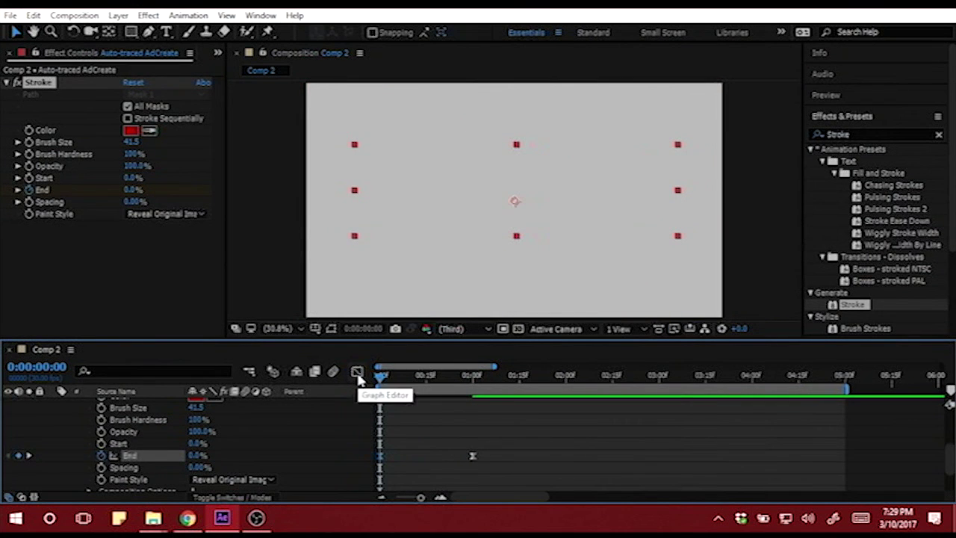
pyautogui.press('space')
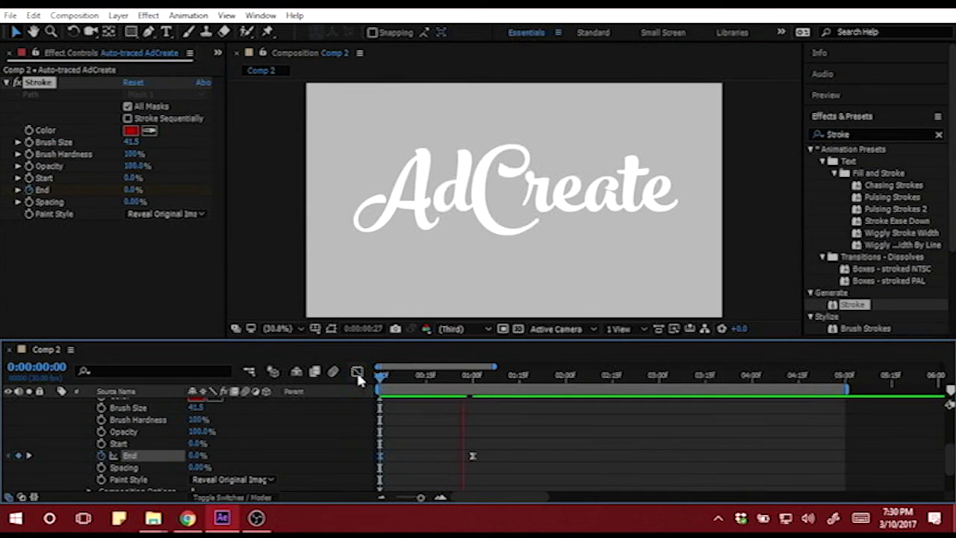
pyautogui.press('space')
# Shorten the incoming handle of the 1-second End keyframe and preview the reveal from the start.
pyautogui.moveTo(486, 371); pyautogui.dragTo(313, 351)
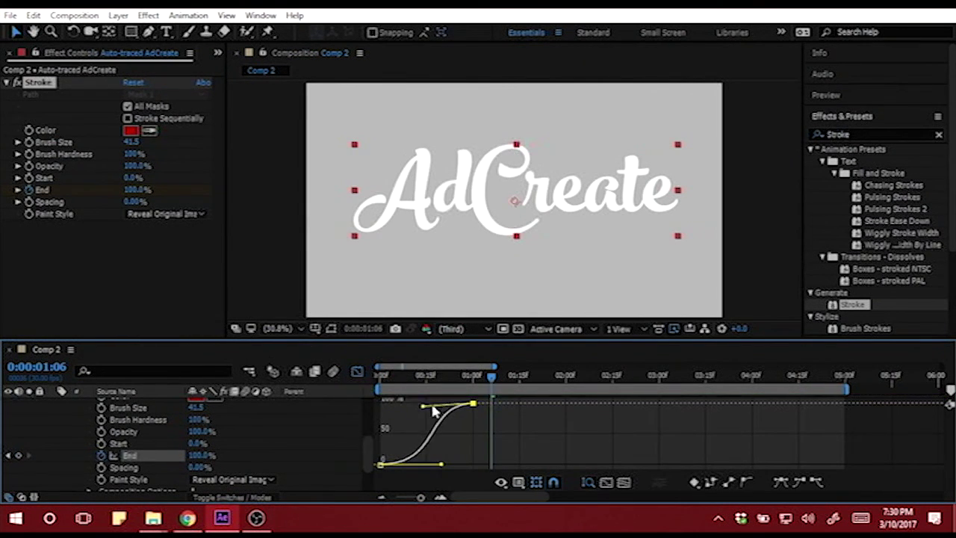
pyautogui.moveTo(435, 411)
pyautogui.mouseDown()
pyautogui.moveTo(414, 407)
pyautogui.moveTo(448, 407)
pyautogui.moveTo(418, 408)
pyautogui.mouseUp()
pyautogui.click(357, 371)
pyautogui.moveTo(485, 377); pyautogui.dragTo(365, 373)
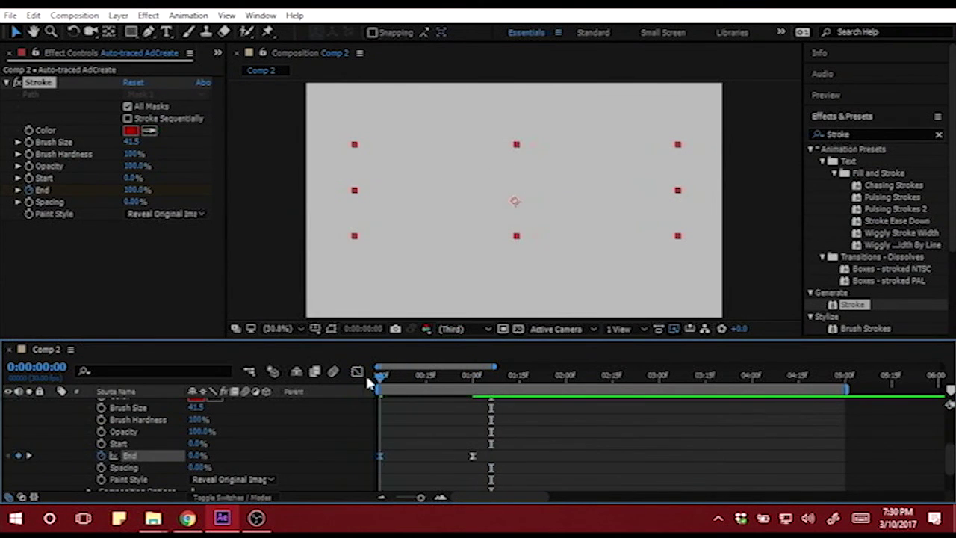
pyautogui.press('space')
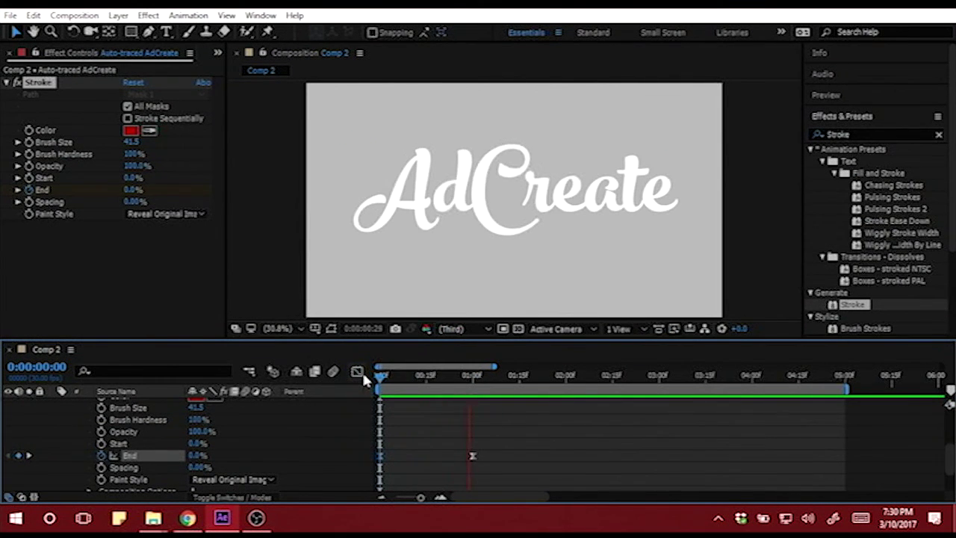
pyautogui.press('space')
# Stretch the first End keyframe's handle to about 1 second, shorten the last keyframe's handle, and preview the reveal.
pyautogui.moveTo(475, 377); pyautogui.dragTo(472, 381)
pyautogui.click(357, 371)
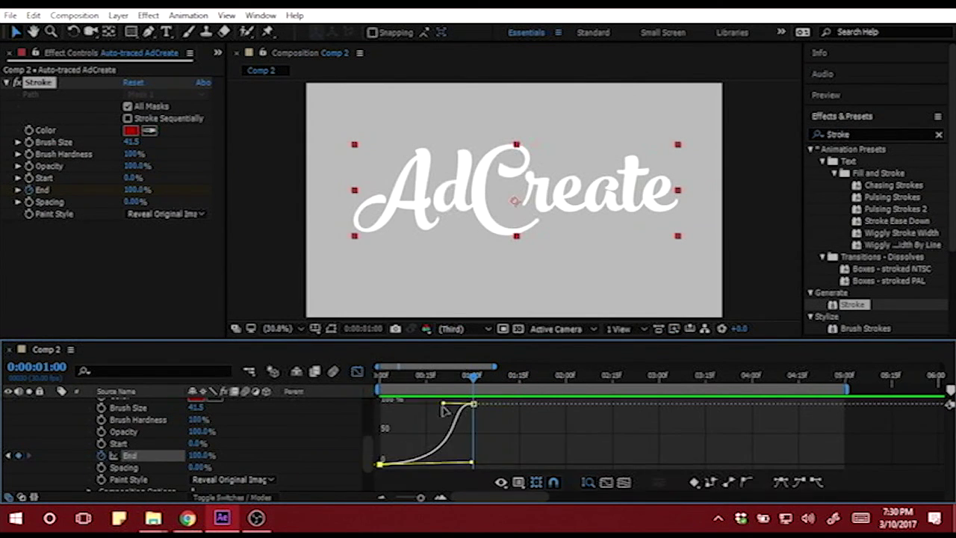
pyautogui.click(358, 370)
pyautogui.press('space')
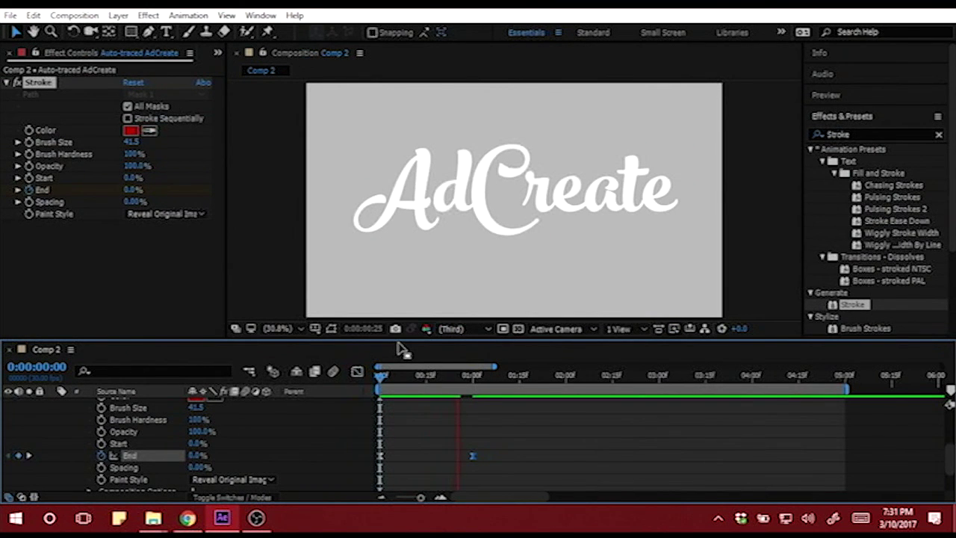
pyautogui.press('space')
# Revisit the End curve in the Graph Editor and replay the reveal from the first frame to judge its timing.
pyautogui.click(356, 371)
pyautogui.press('j')
pyautogui.click(357, 371)
pyautogui.press('Home')
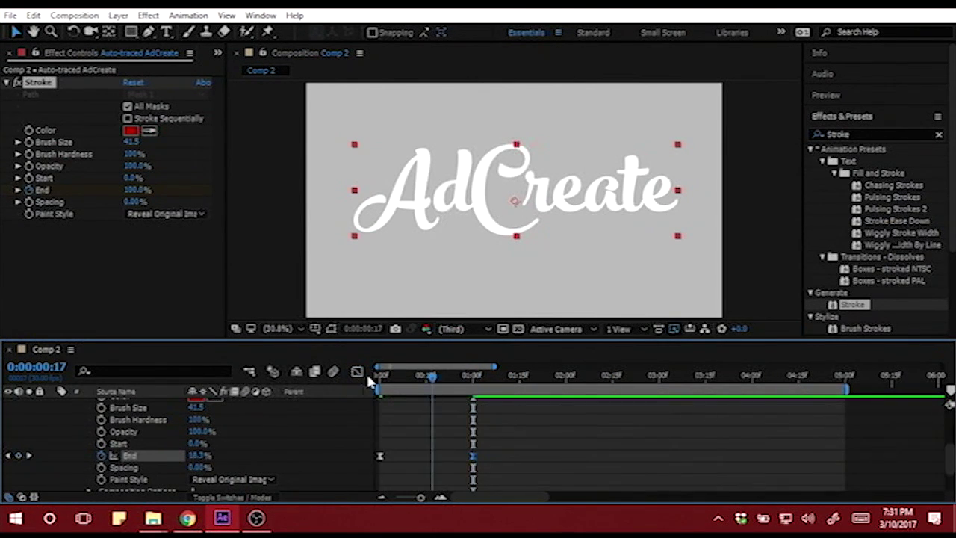
pyautogui.press('space')
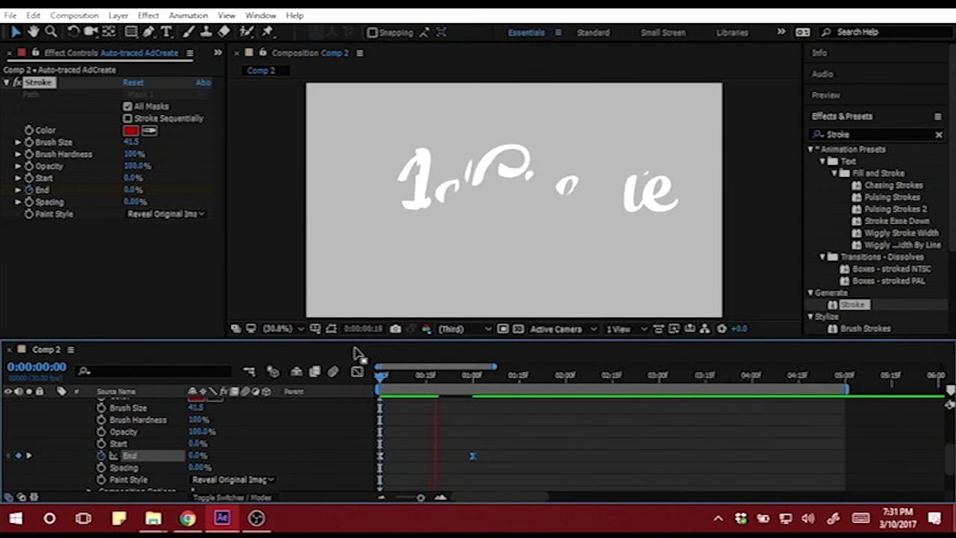
pyautogui.press('space')
pyautogui.press('j')
pyautogui.press('space')
pyautogui.press('space')
pyautogui.press('space')
# Angle the 1-second End keyframe's incoming handle steeply downward and preview the reveal with the faster finish.
pyautogui.click(357, 371)
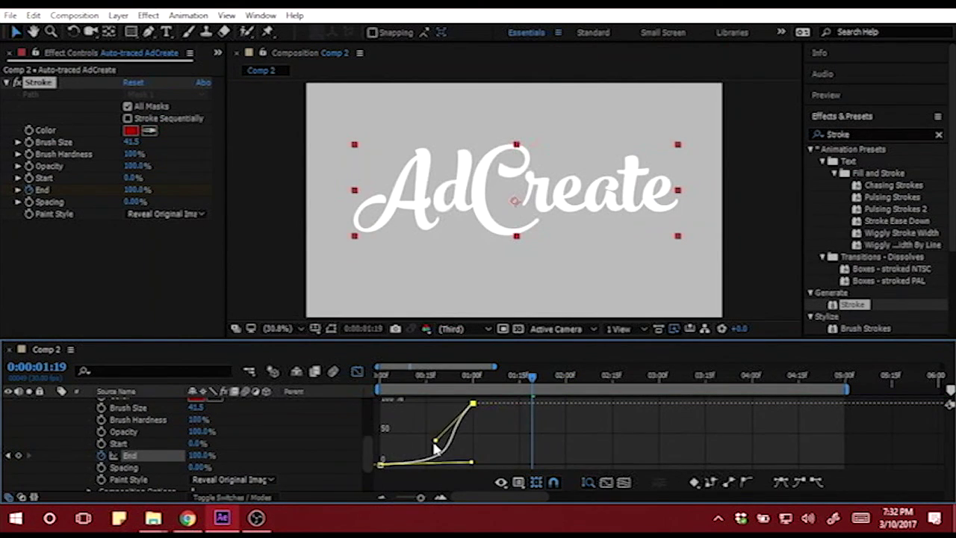
pyautogui.click(357, 371)
pyautogui.moveTo(444, 376); pyautogui.dragTo(357, 364)
pyautogui.press('space')
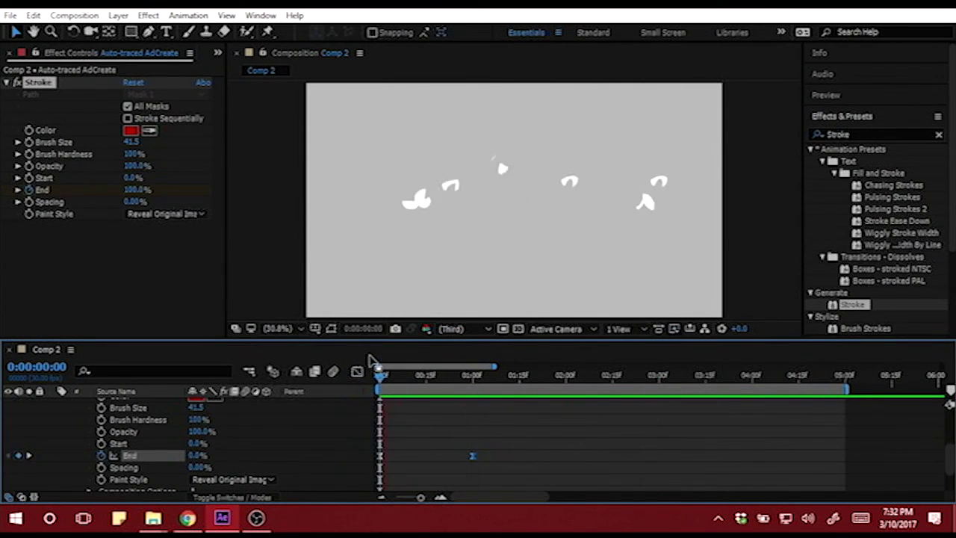
# Reshape the End curve with a short, rising first handle and a long, nearly flat last handle, and preview the reveal.
pyautogui.click(357, 371)
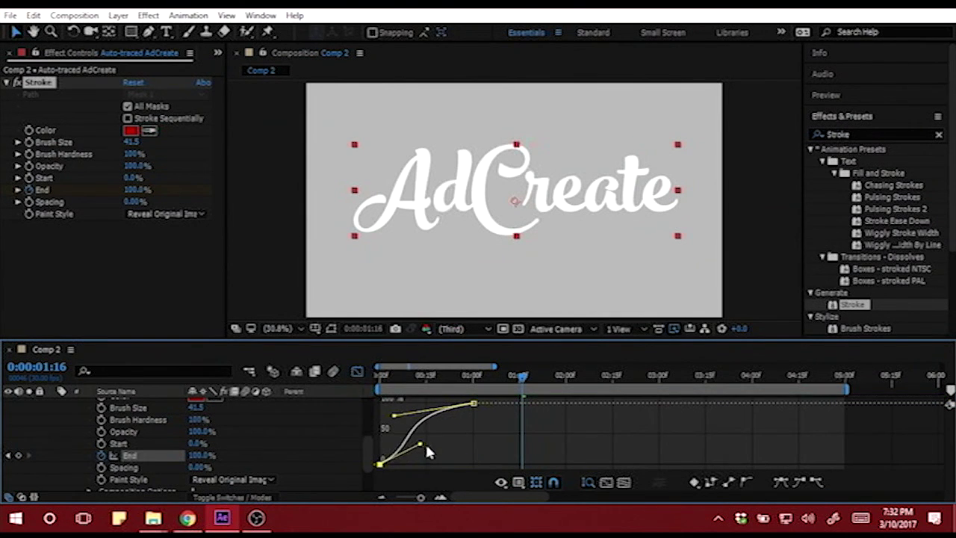
pyautogui.hotkey('shift', 'F3')
pyautogui.press('space')
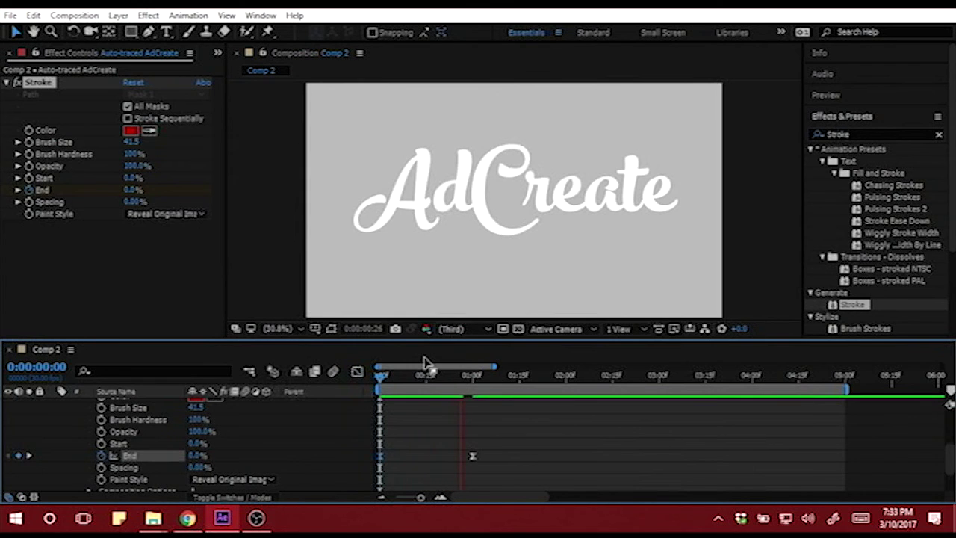
pyautogui.press('space')
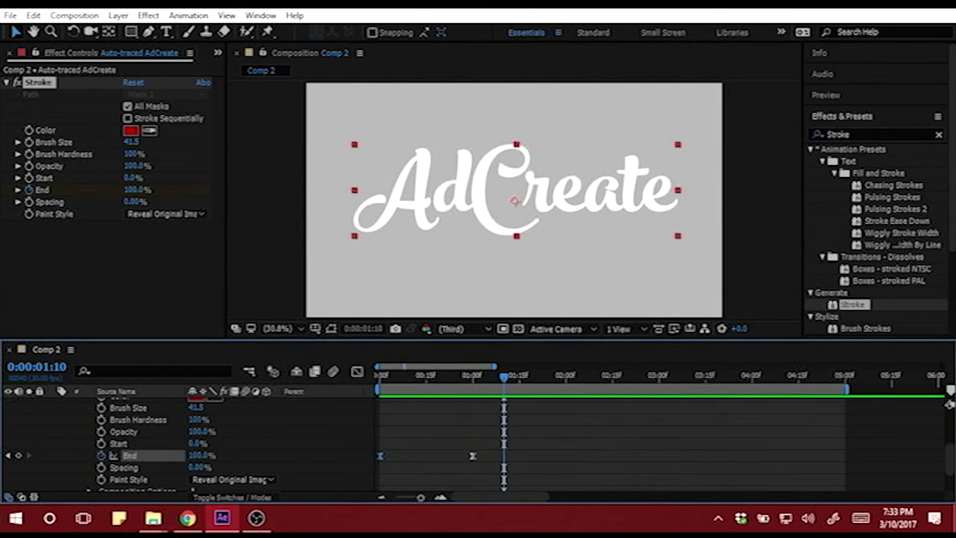
# Apply the Fill effect to the auto-traced AdCreate layer.
pyautogui.scroll(6, 949, 391)
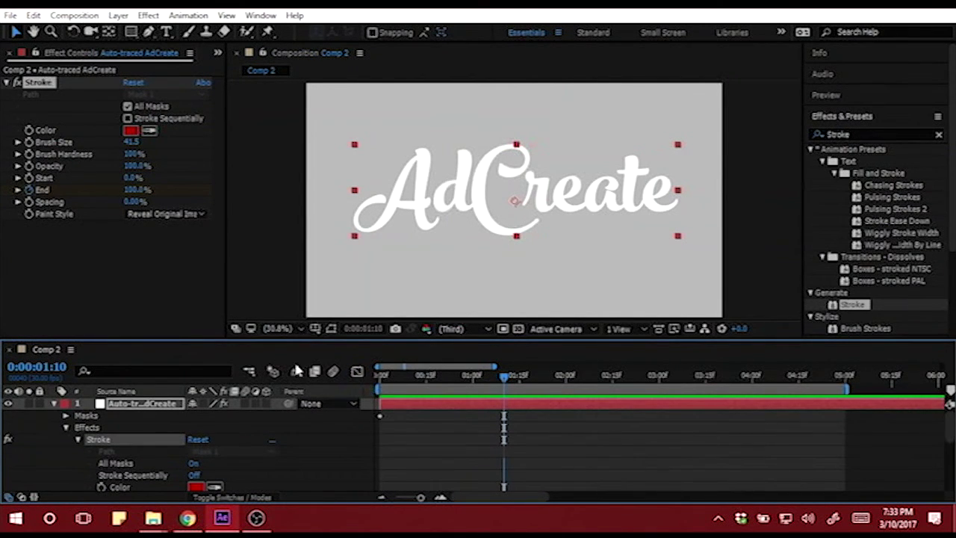
pyautogui.click(53, 403)
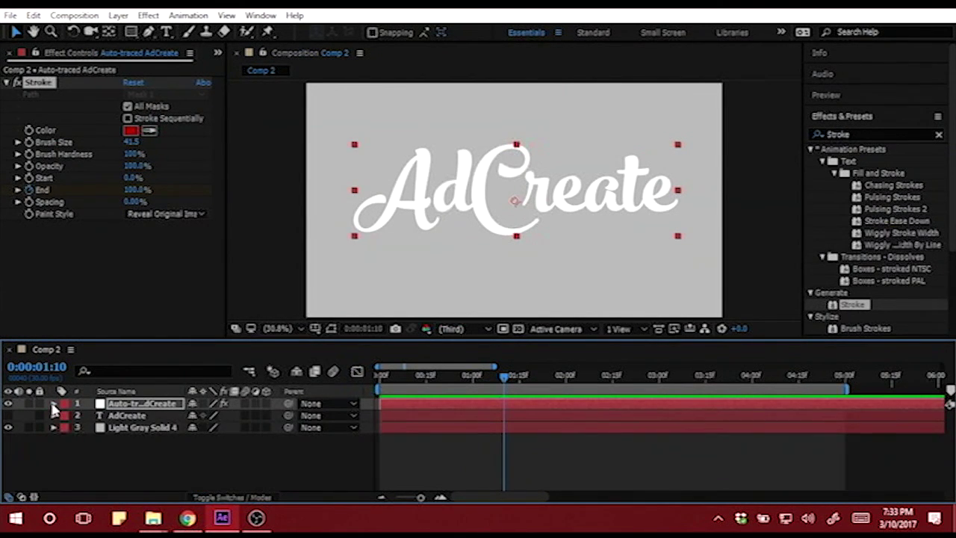
pyautogui.click(138, 405)
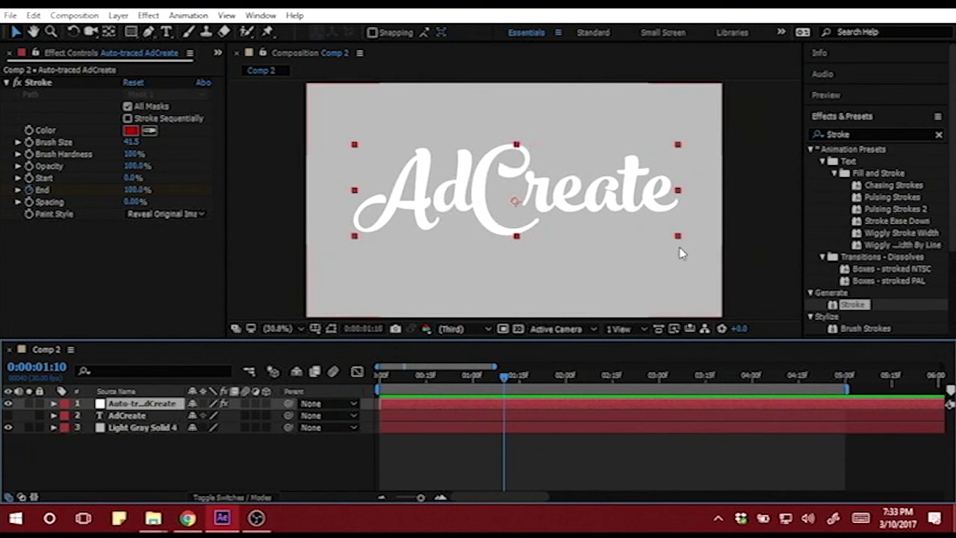
pyautogui.doubleClick(852, 135)
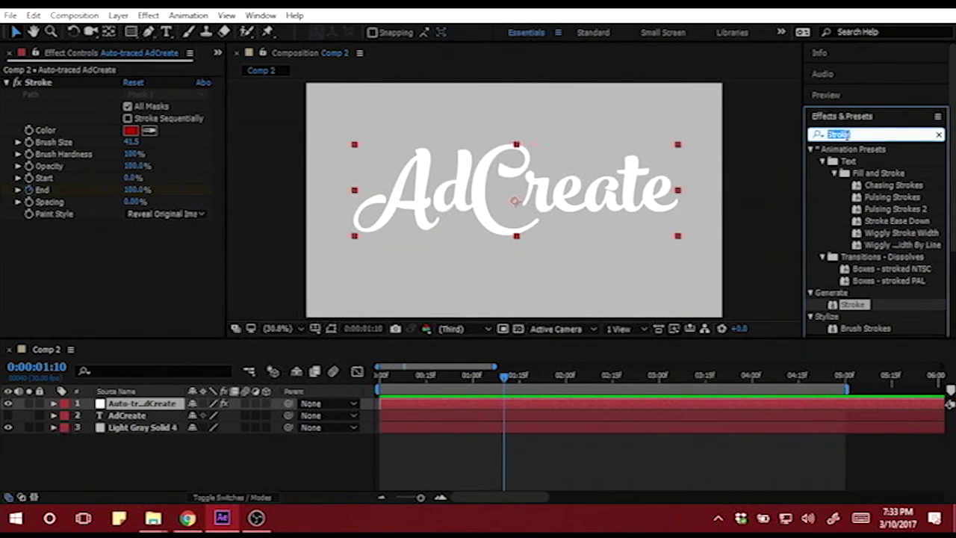
pyautogui.write('Fill')
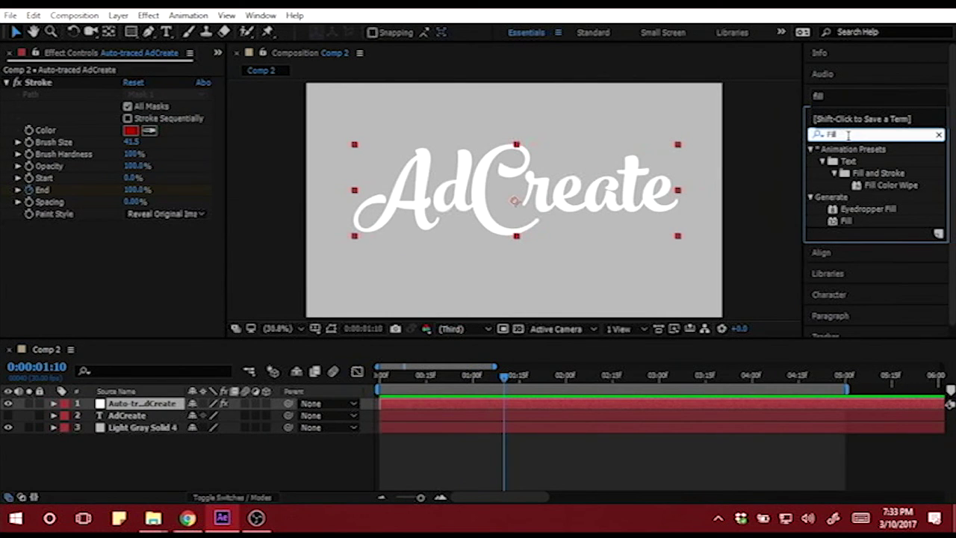
pyautogui.moveTo(859, 223)
pyautogui.mouseDown()
pyautogui.moveTo(685, 252)
pyautogui.moveTo(231, 364)
pyautogui.moveTo(169, 406)
pyautogui.mouseUp()
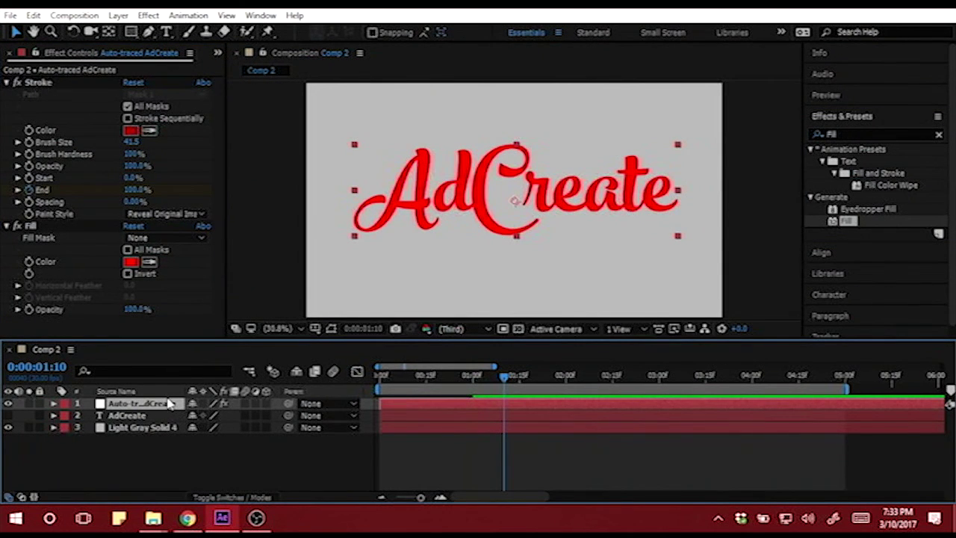
# Set the auto-traced layer's Fill color to golden yellow, EBAB11.
pyautogui.click(132, 262)
pyautogui.moveTo(522, 443); pyautogui.dragTo(522, 430)
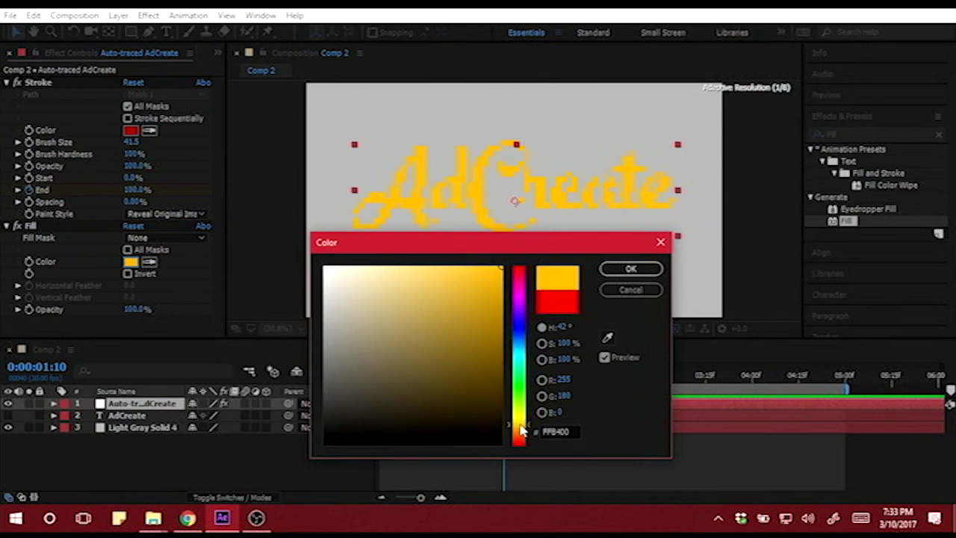
pyautogui.click(621, 270)
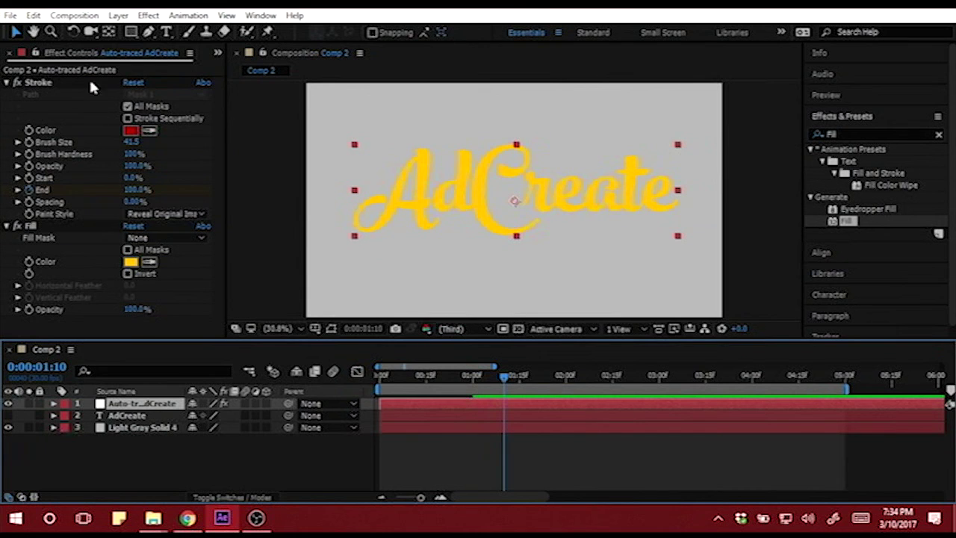
pyautogui.click(131, 262)
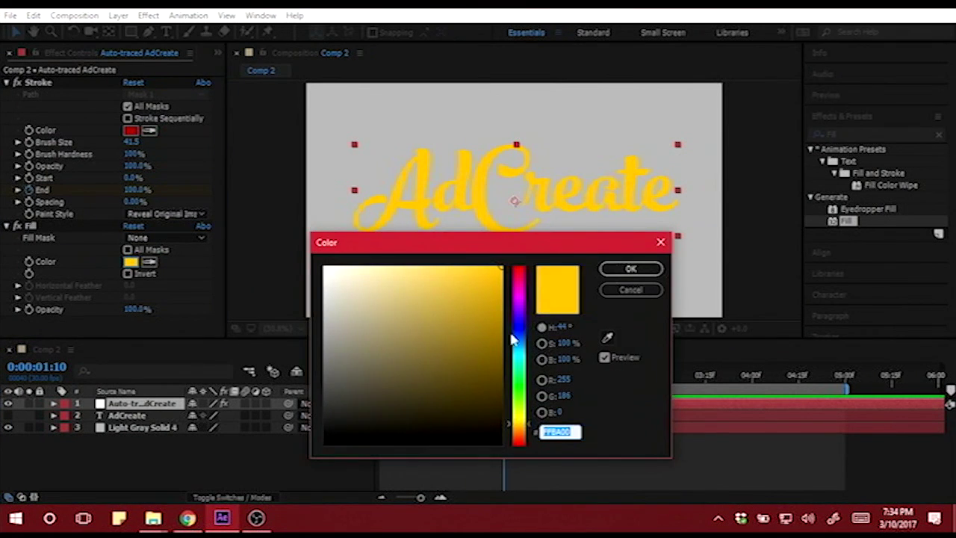
pyautogui.moveTo(518, 425); pyautogui.dragTo(520, 427)
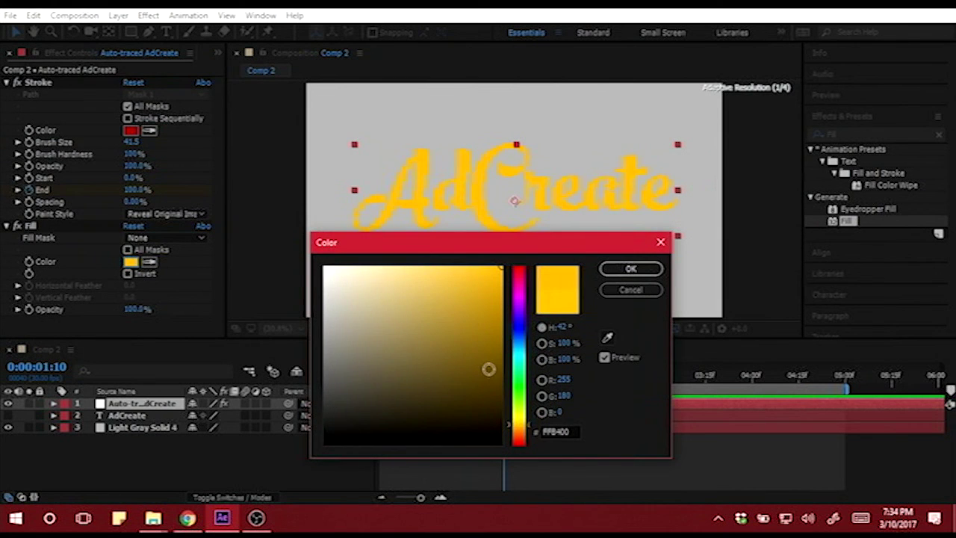
pyautogui.moveTo(495, 270)
pyautogui.mouseDown()
pyautogui.moveTo(495, 331)
pyautogui.moveTo(489, 279)
pyautogui.mouseUp()
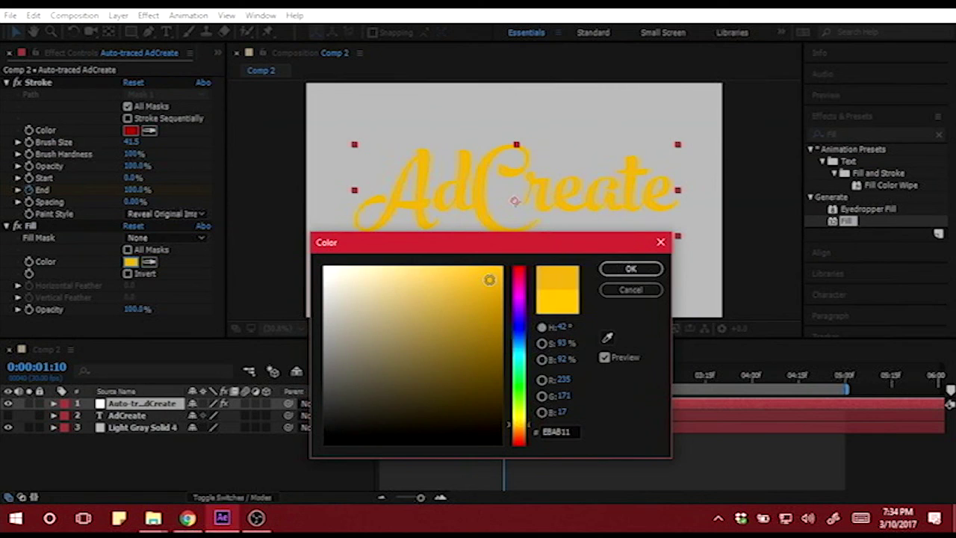
pyautogui.click(619, 268)
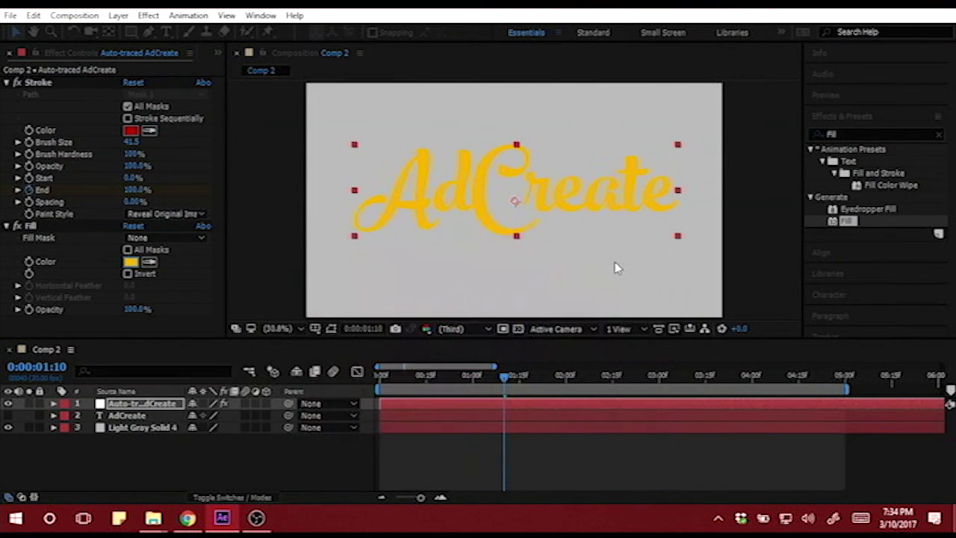
# Duplicate the yellow auto-traced layer and set the copy's Fill color to dark green, 017D41.
pyautogui.click(174, 405)
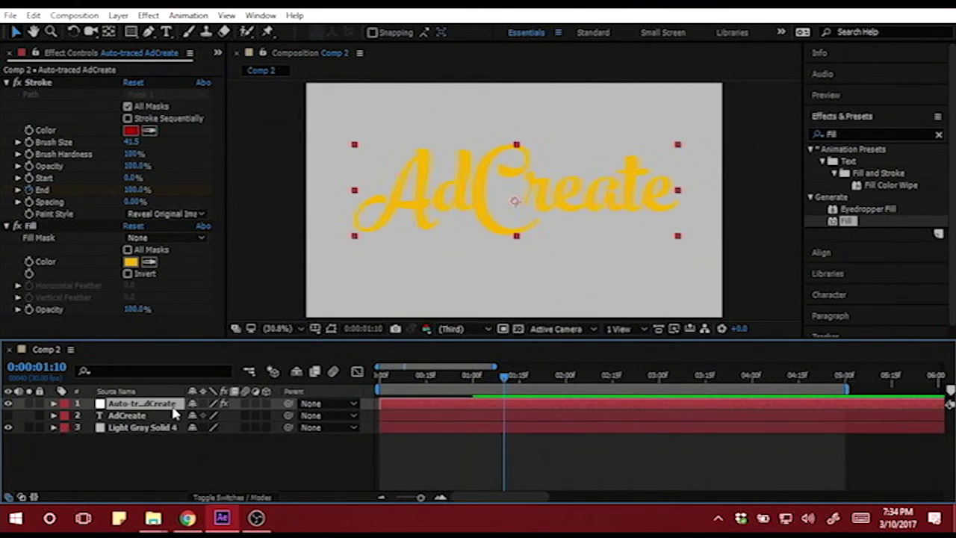
pyautogui.click(33, 15)
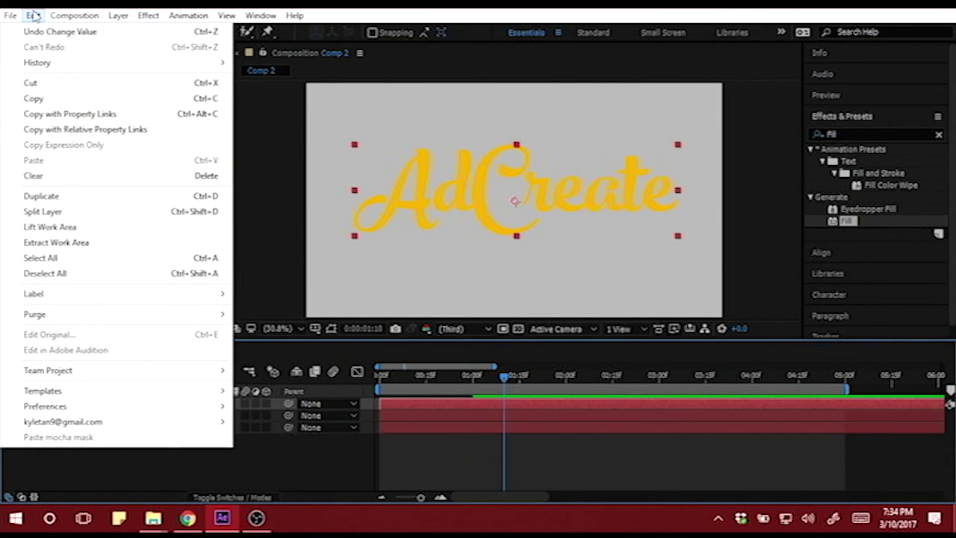
pyautogui.click(102, 196)
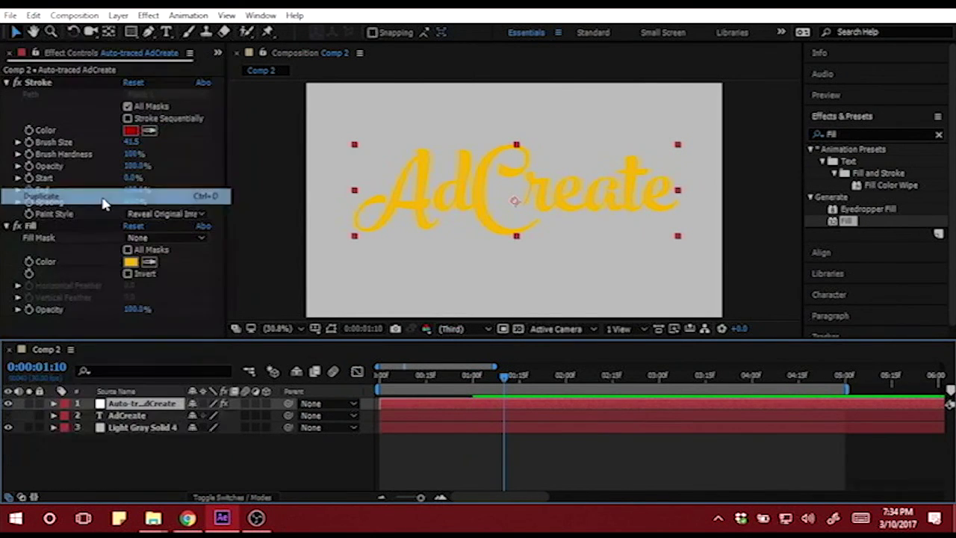
pyautogui.click(131, 261)
pyautogui.moveTo(518, 362); pyautogui.dragTo(500, 357)
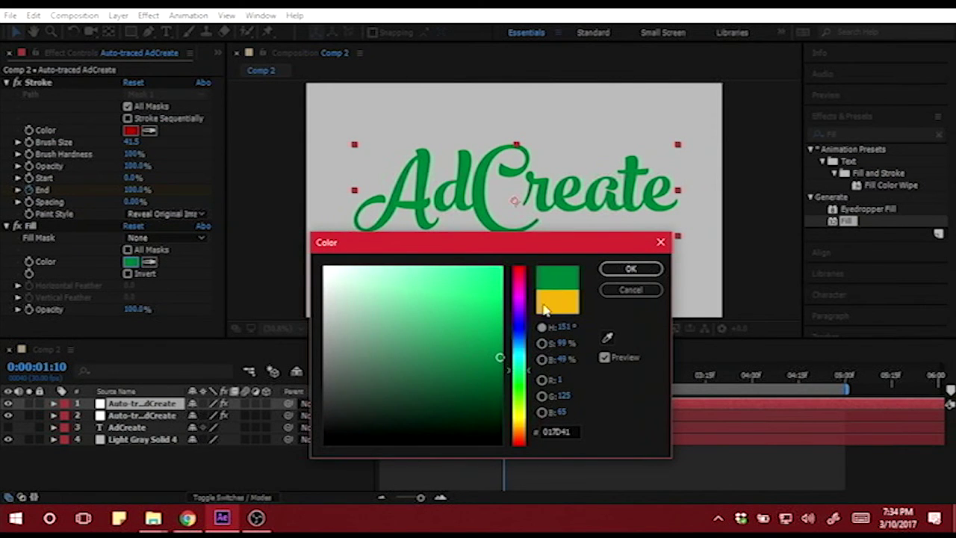
pyautogui.click(630, 269)
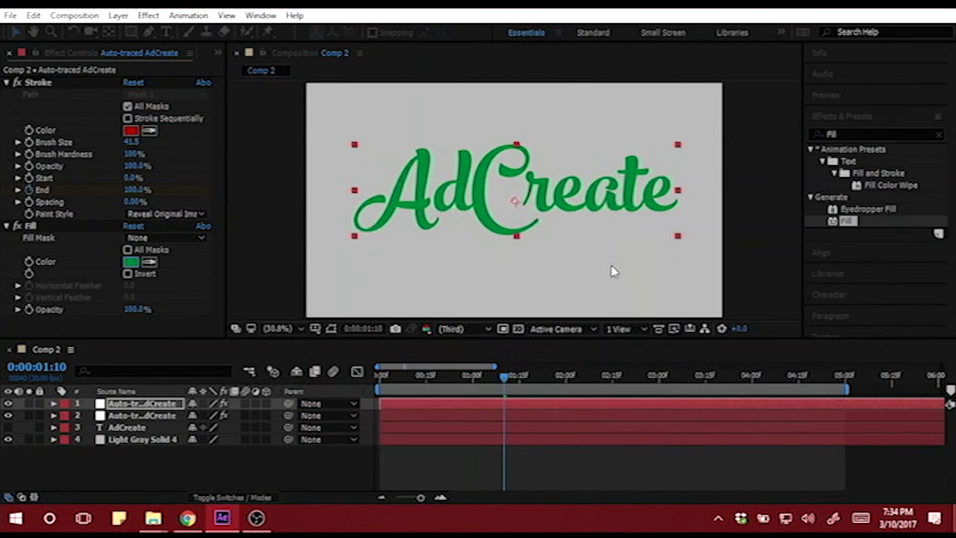
# Duplicate the green auto-traced layer and set the copy's Fill color to blue, 1989AE.
pyautogui.click(176, 407)
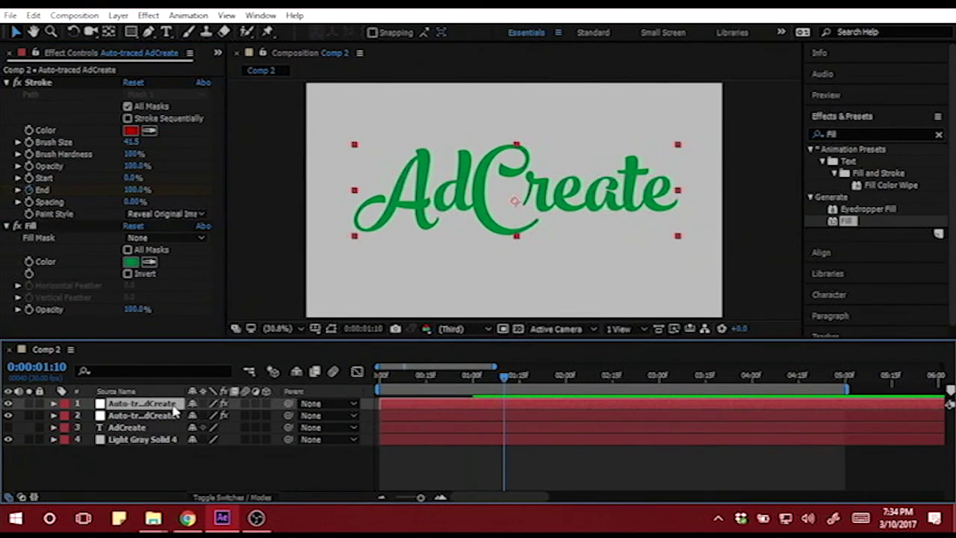
pyautogui.click(33, 15)
pyautogui.click(54, 197)
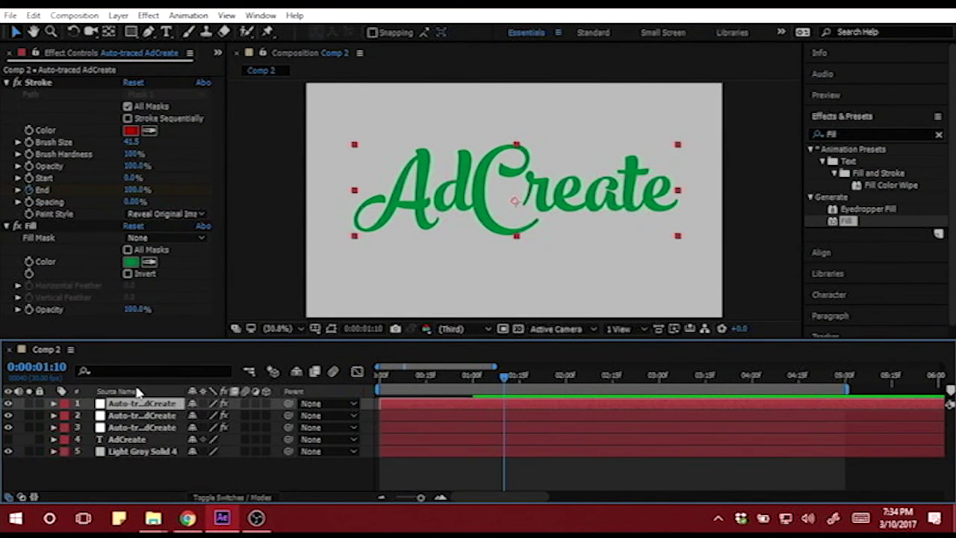
pyautogui.click(130, 261)
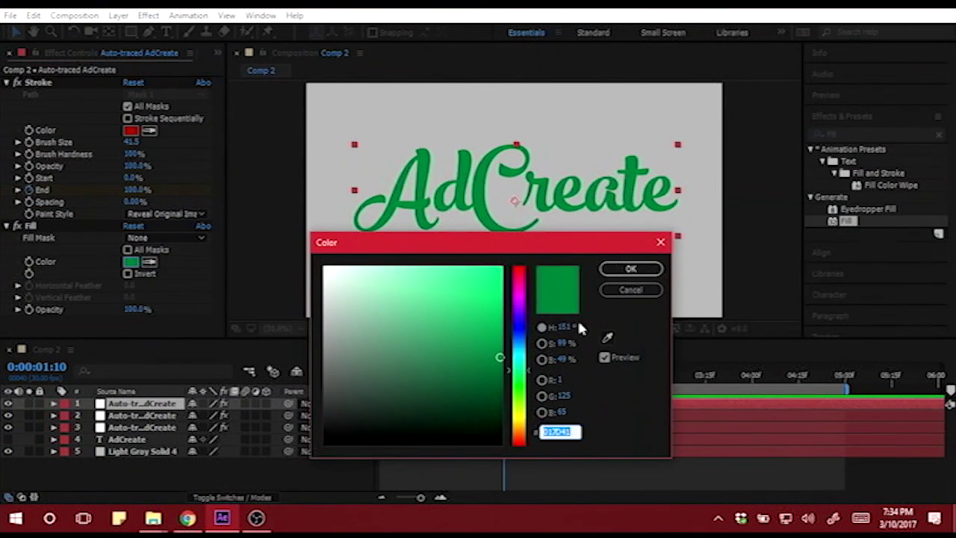
pyautogui.moveTo(521, 377); pyautogui.dragTo(475, 320)
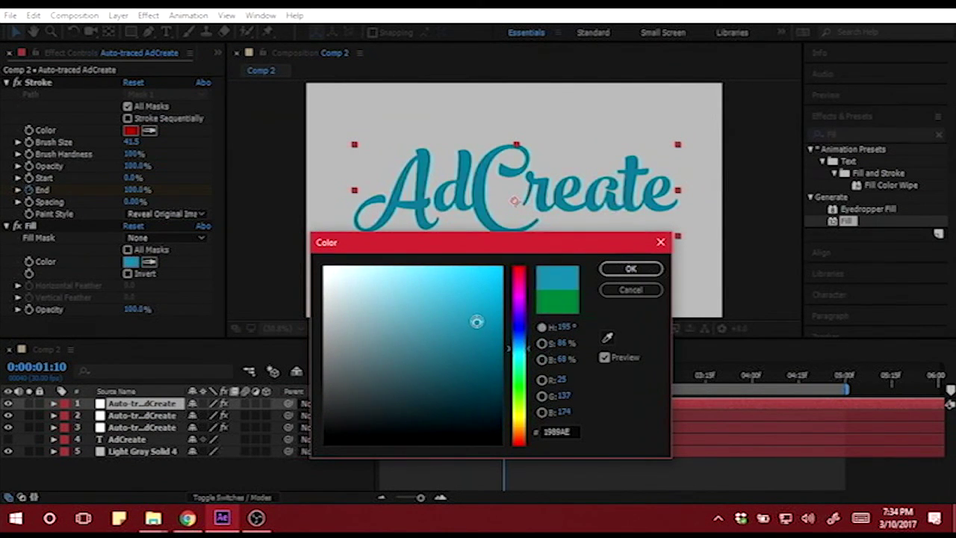
pyautogui.click(631, 268)
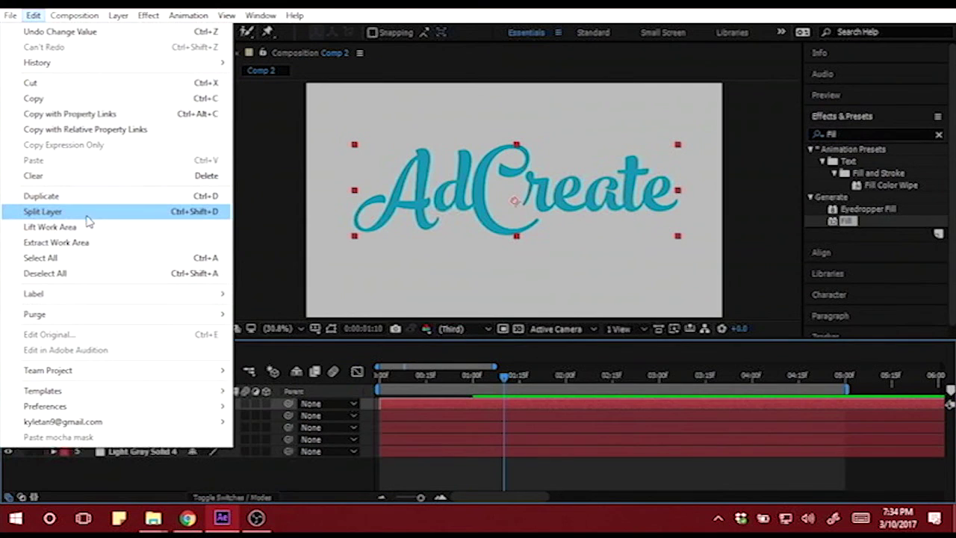
# Duplicate the blue auto-traced layer and set the copy's Fill color to dark purple.
pyautogui.click(42, 211)
pyautogui.click(130, 262)
pyautogui.moveTo(522, 349); pyautogui.dragTo(520, 307)
pyautogui.click(485, 346)
pyautogui.click(630, 269)
# Duplicate the purple auto-traced layer and set the copy's Fill color to bright orange.
pyautogui.click(33, 15)
pyautogui.click(56, 196)
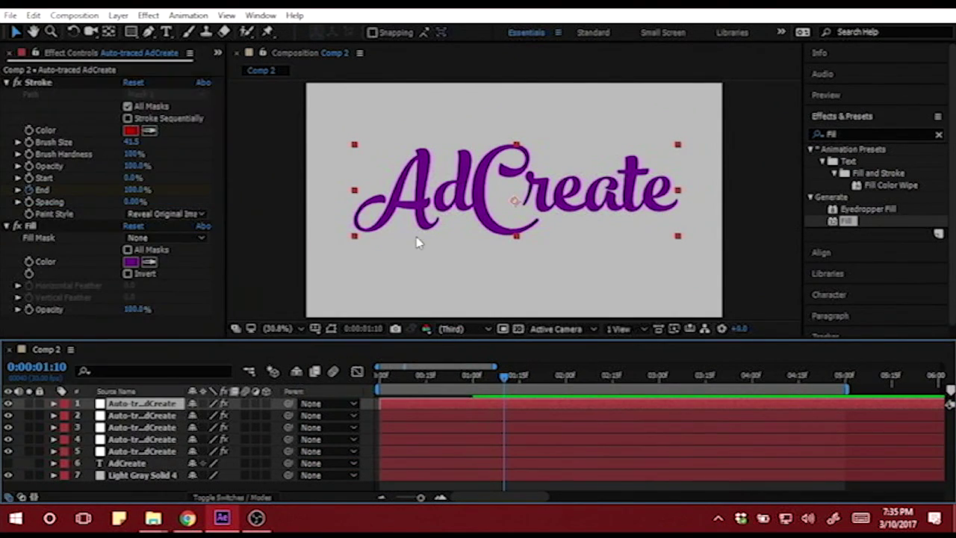
pyautogui.click(131, 262)
pyautogui.moveTo(521, 313); pyautogui.dragTo(519, 433)
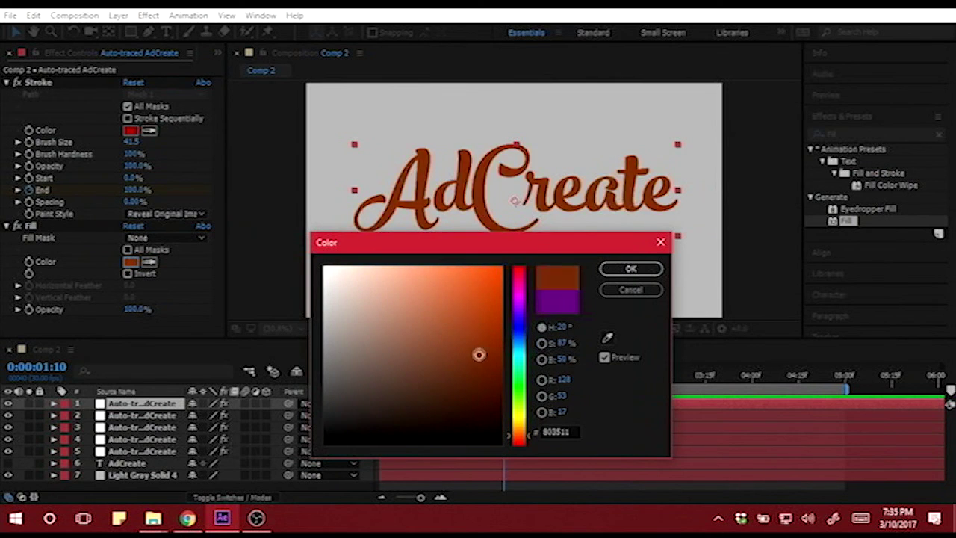
pyautogui.click(492, 288)
pyautogui.click(630, 268)
# Duplicate the orange auto-traced layer and set the copy's Fill color to red, E20A0A.
pyautogui.click(34, 15)
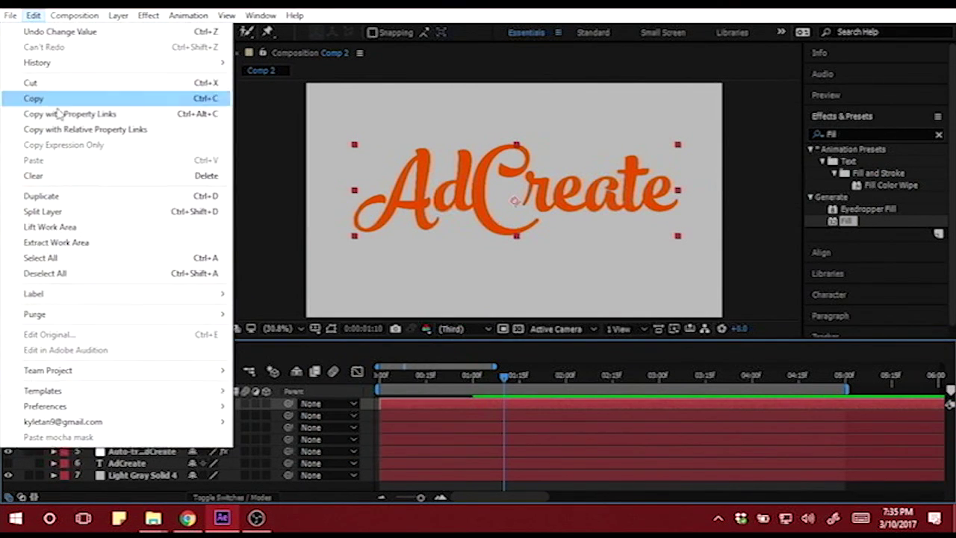
pyautogui.click(56, 196)
pyautogui.click(131, 262)
pyautogui.moveTo(519, 435); pyautogui.dragTo(520, 452)
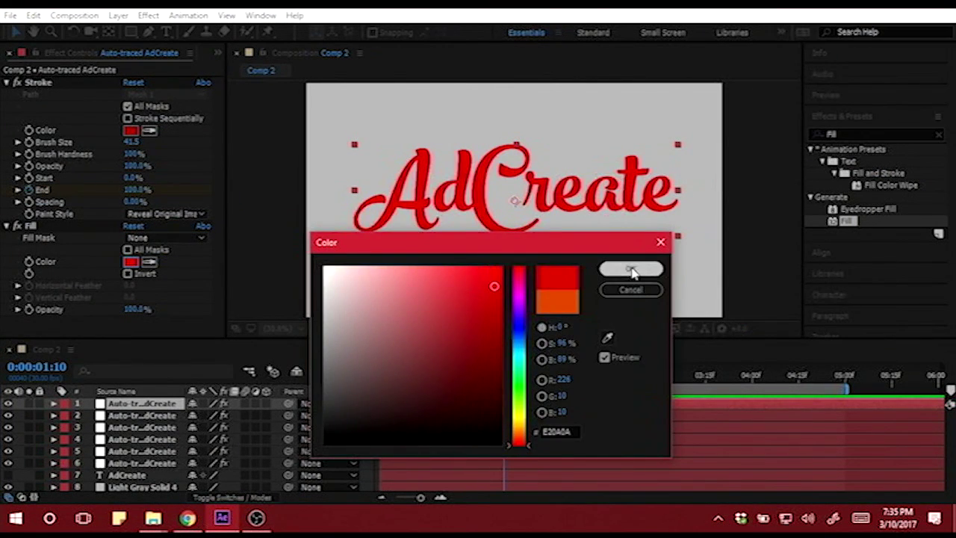
pyautogui.click(631, 269)
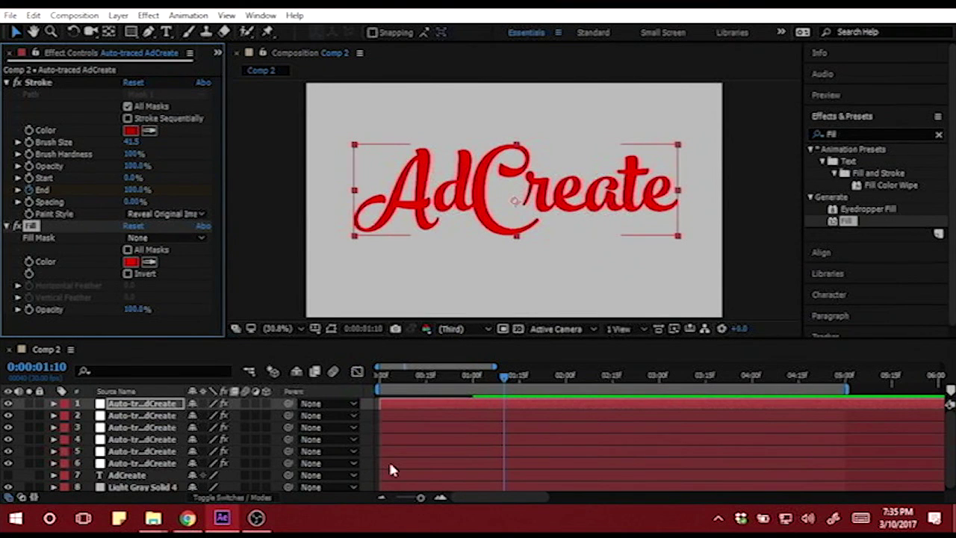
# Stagger the yellow, green and blue layers in time so they start at about frames 5, 13 and 23.
pyautogui.click(412, 465)
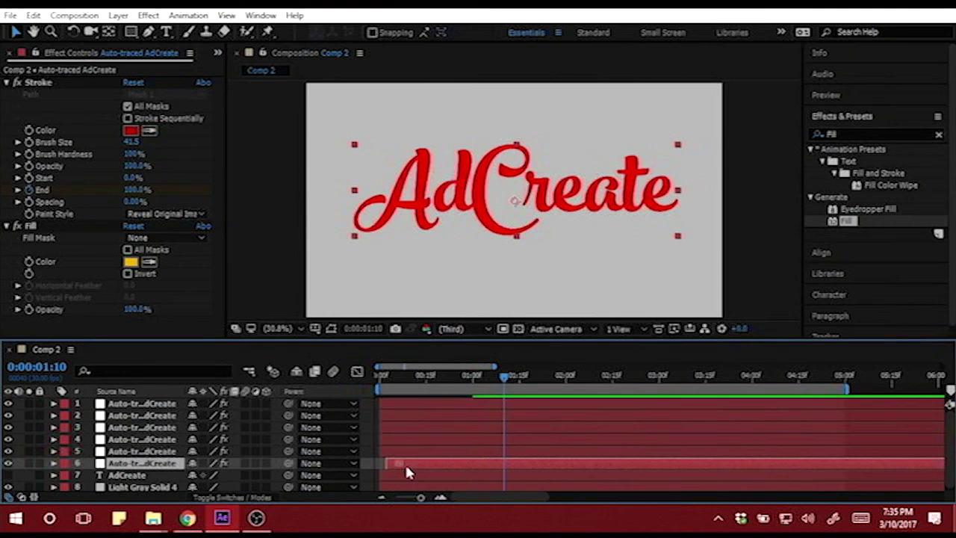
pyautogui.click(400, 451)
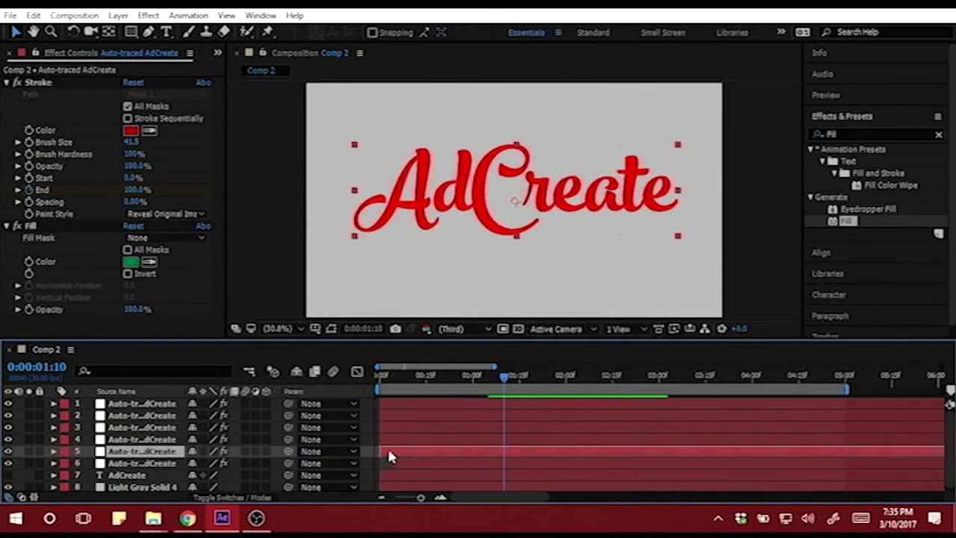
pyautogui.moveTo(407, 452); pyautogui.dragTo(431, 451)
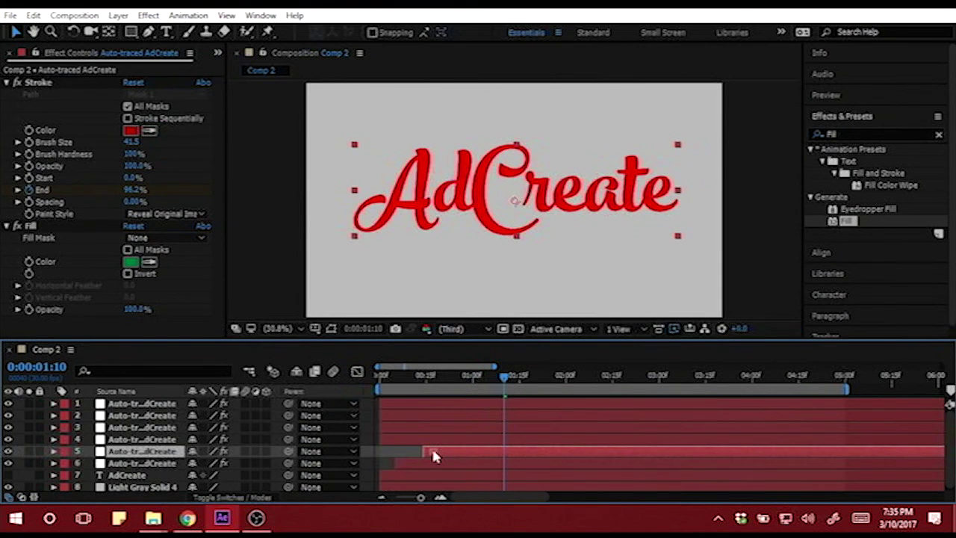
pyautogui.click(422, 440)
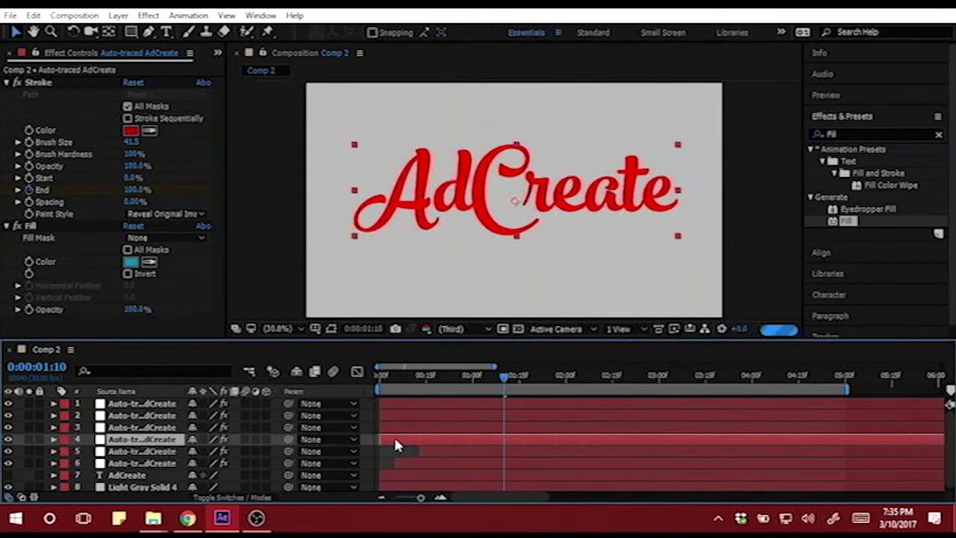
pyautogui.moveTo(430, 438); pyautogui.dragTo(464, 438)
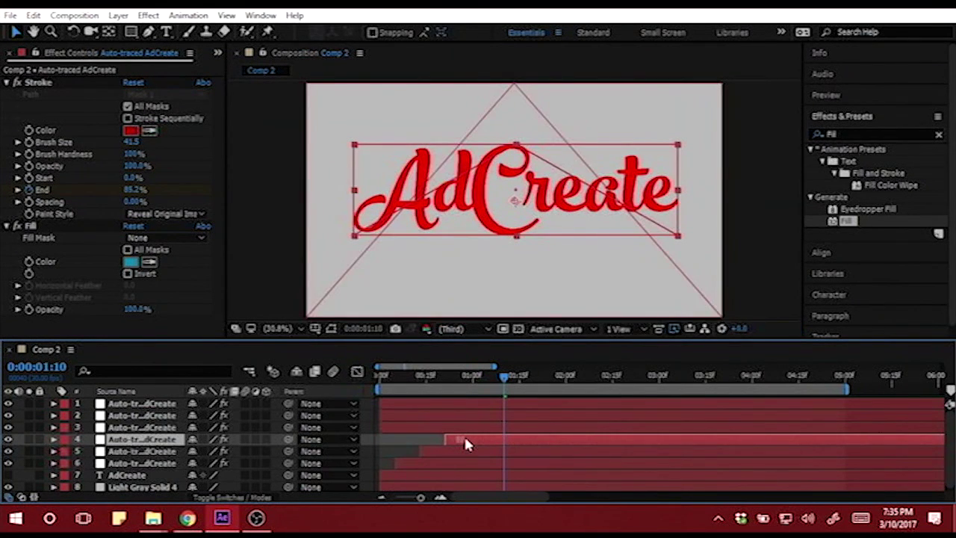
# Shift the purple, orange and red layers to start at about 1:00, 1:13 and 1:24, and preview the reveal from the first frame.
pyautogui.moveTo(411, 423)
pyautogui.mouseDown()
pyautogui.moveTo(517, 433)
pyautogui.moveTo(504, 433)
pyautogui.moveTo(543, 419)
pyautogui.mouseUp()
pyautogui.click(414, 412)
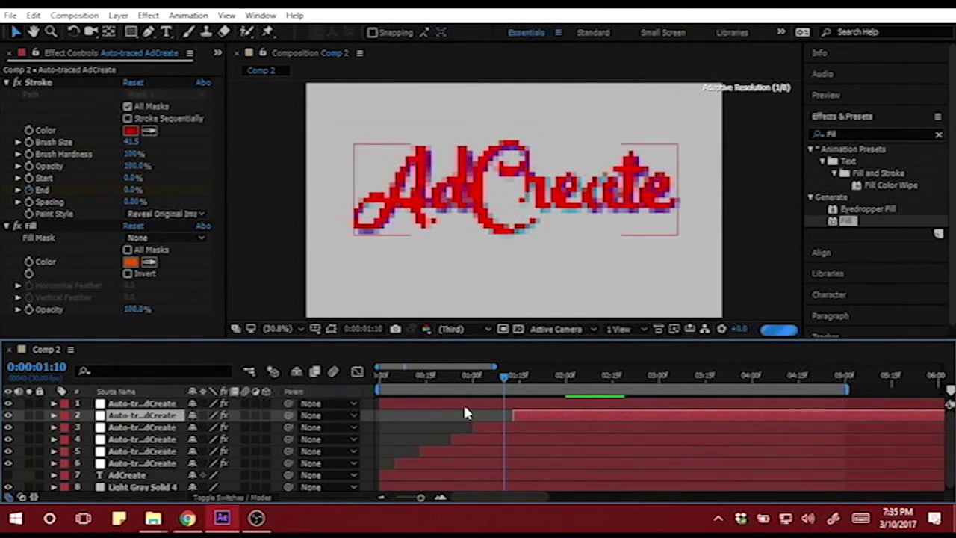
pyautogui.click(398, 403)
pyautogui.moveTo(398, 403)
pyautogui.mouseDown()
pyautogui.moveTo(566, 410)
pyautogui.moveTo(549, 404)
pyautogui.mouseUp()
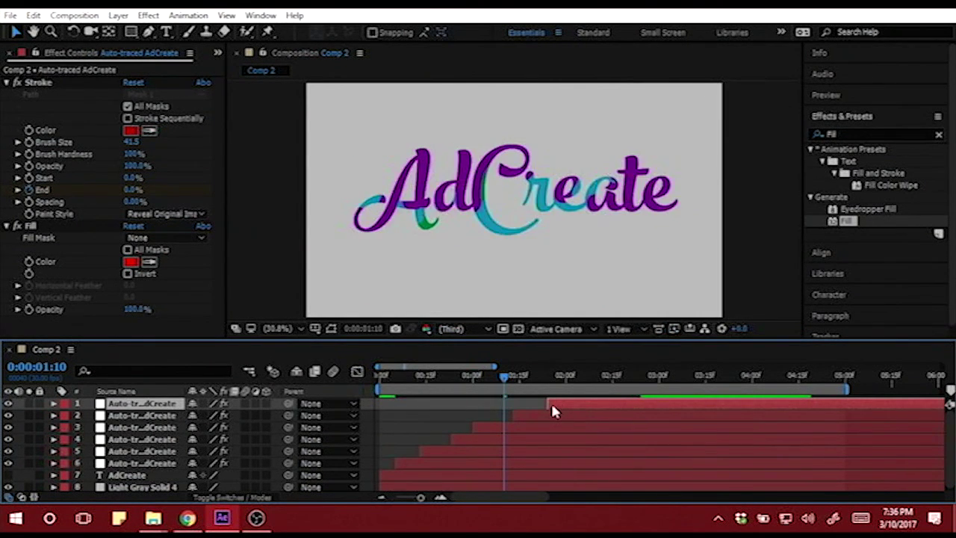
pyautogui.moveTo(470, 383); pyautogui.dragTo(362, 378)
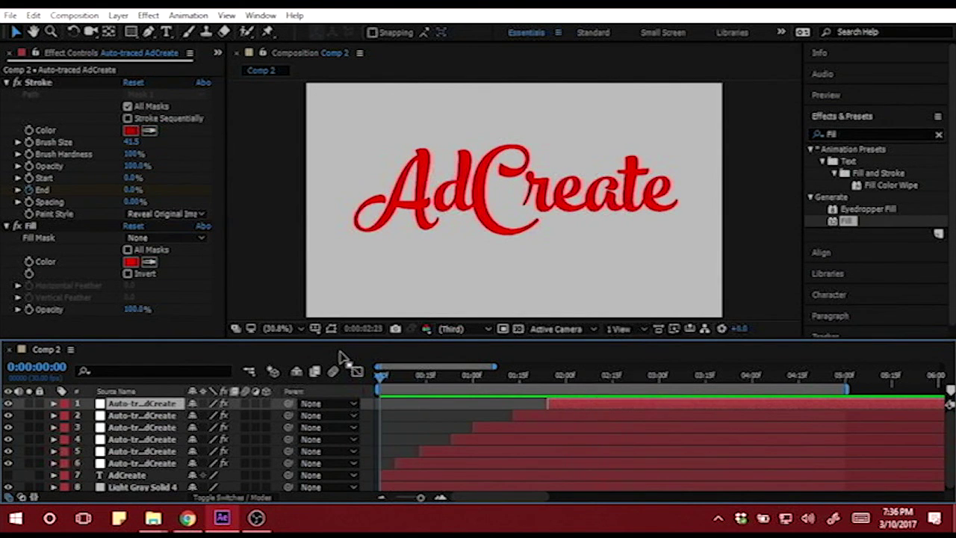
# Tighten the stagger so the blue, purple, orange and red layers start at about frames 17, 21, 25 and 29.
pyautogui.click(708, 375)
pyautogui.moveTo(711, 378); pyautogui.dragTo(344, 382)
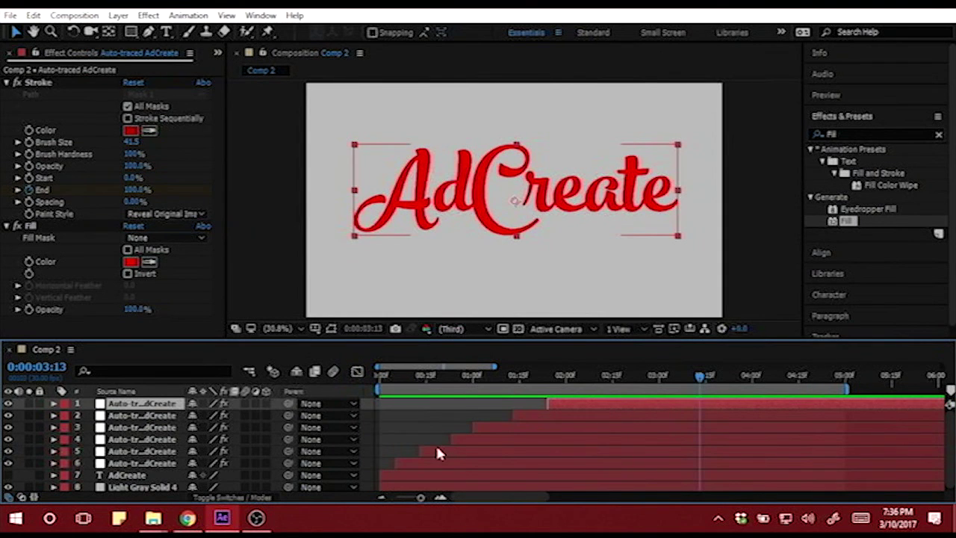
pyautogui.click(436, 445)
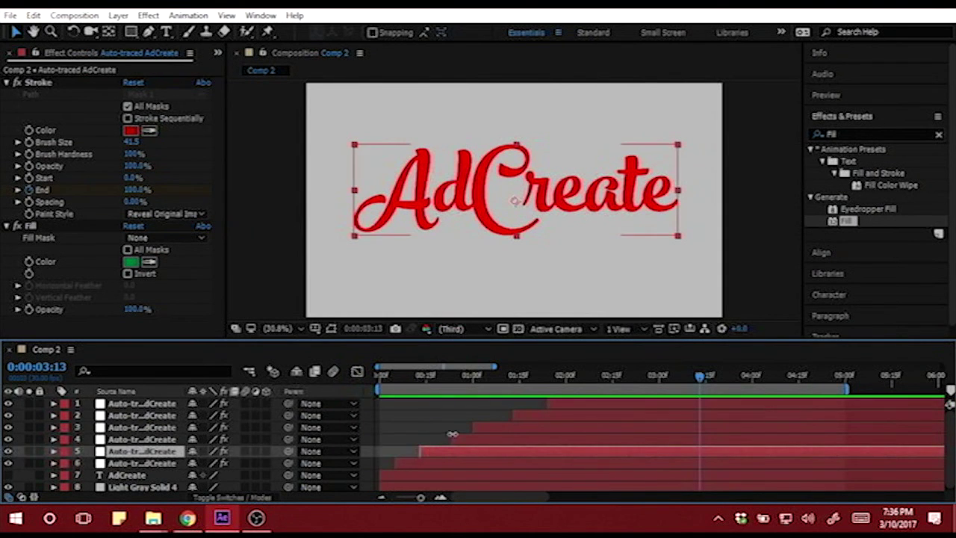
pyautogui.click(443, 440)
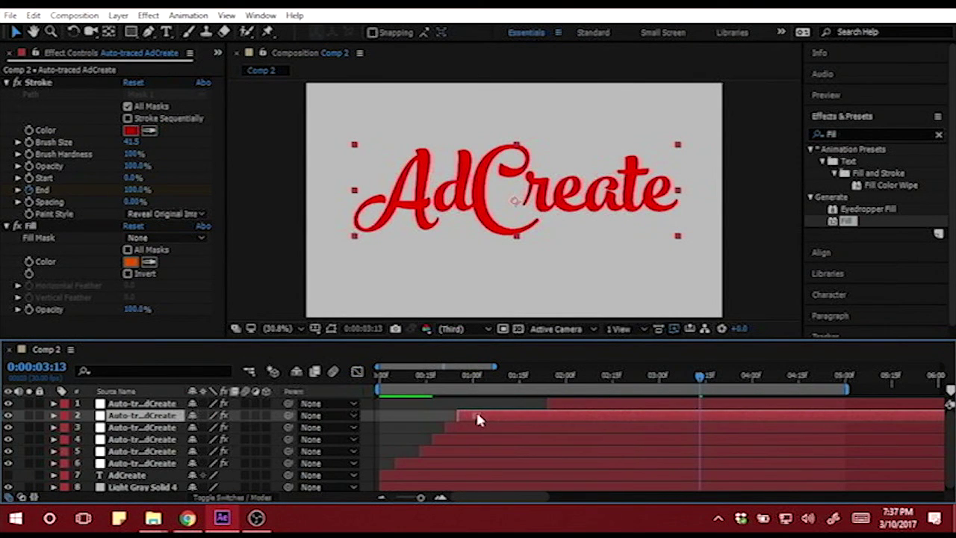
pyautogui.moveTo(562, 403); pyautogui.dragTo(493, 410)
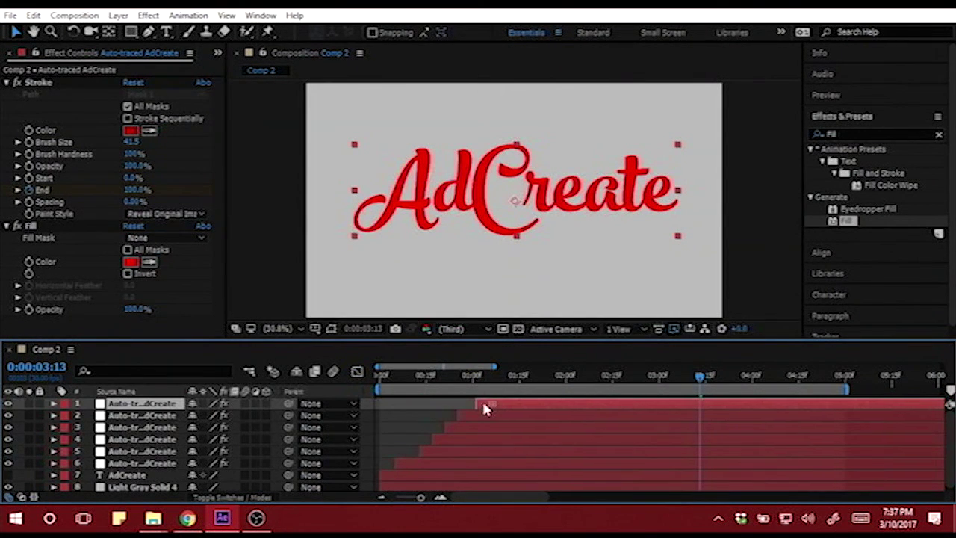
# Move the green, blue, purple, orange and red layers to start at about frames 9, 14, 18, 22 and 25, and preview the reveal.
pyautogui.click(415, 463)
pyautogui.moveTo(426, 451); pyautogui.dragTo(436, 440)
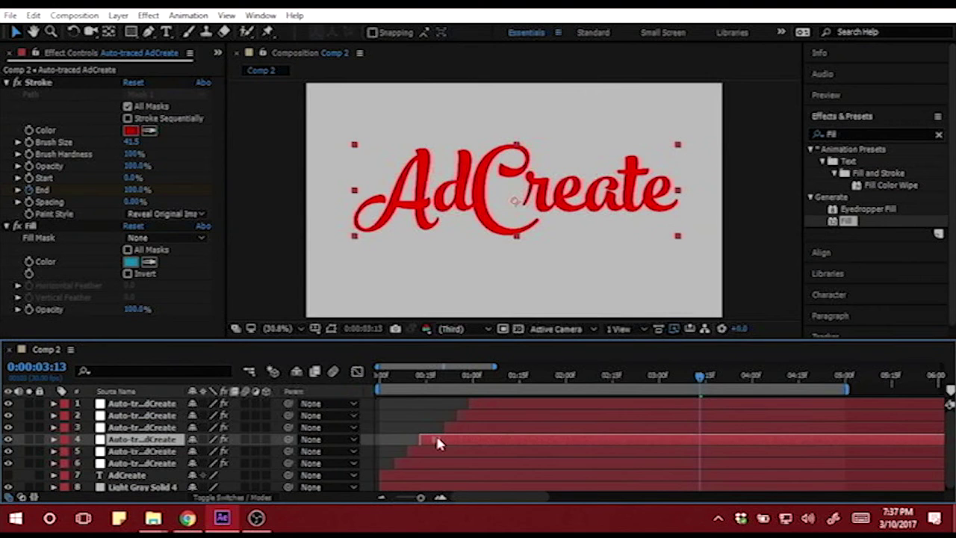
pyautogui.click(450, 427)
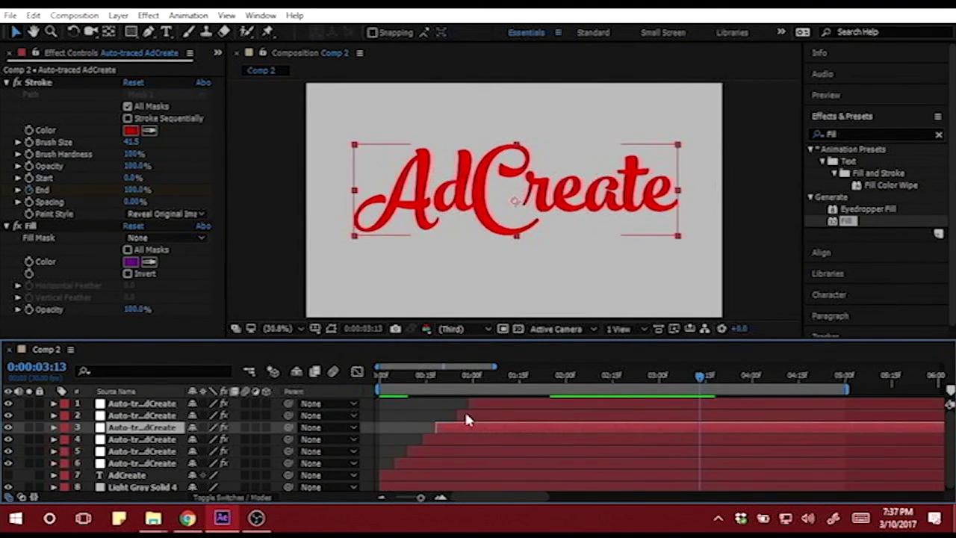
pyautogui.click(468, 415)
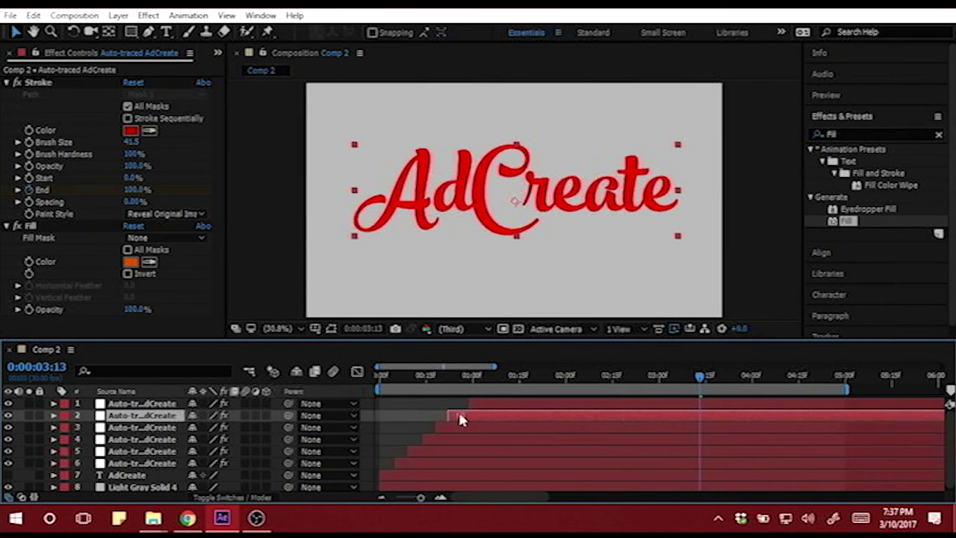
pyautogui.click(482, 404)
pyautogui.moveTo(483, 406); pyautogui.dragTo(469, 406)
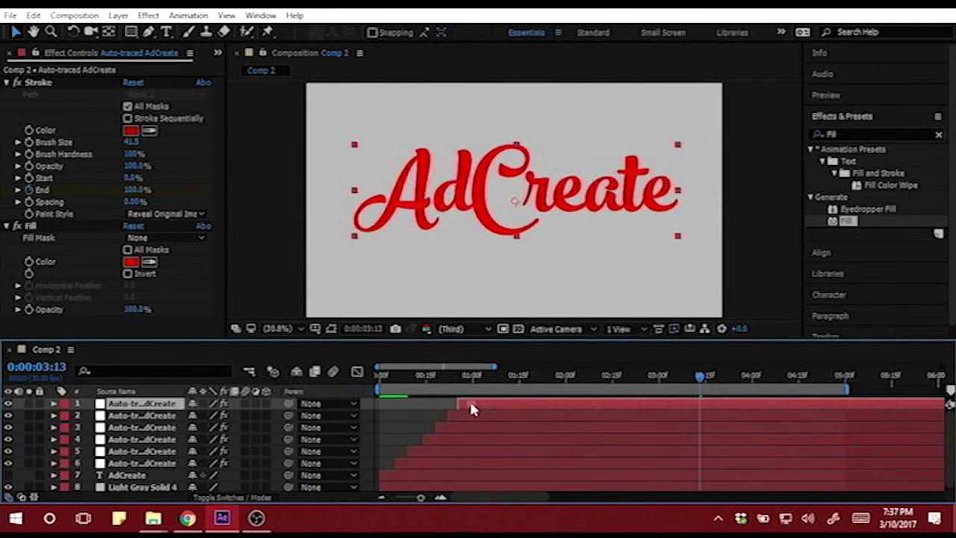
pyautogui.moveTo(699, 380); pyautogui.dragTo(359, 395)
pyautogui.press('space')
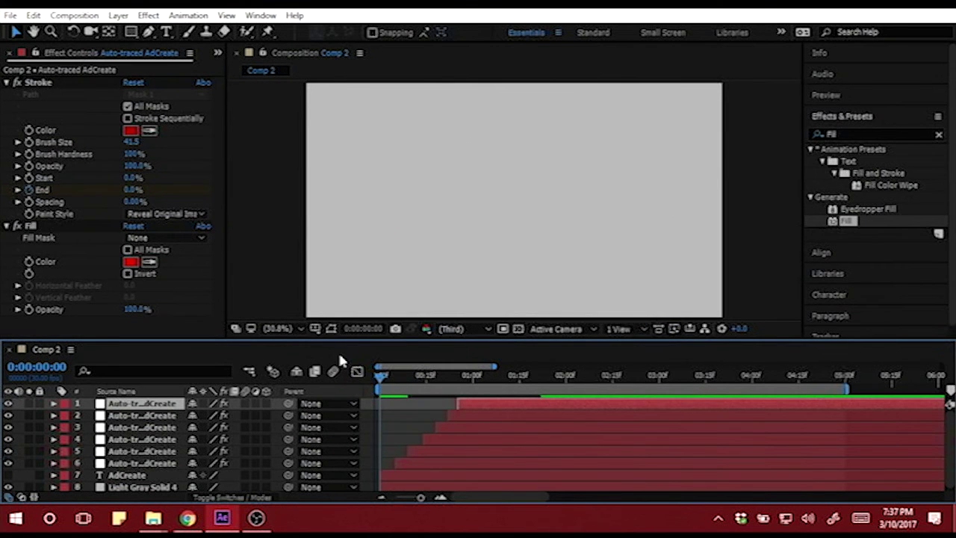
# Duplicate the red auto-traced layer and set the copy's Fill color to white.
pyautogui.click(598, 375)
pyautogui.click(138, 404)
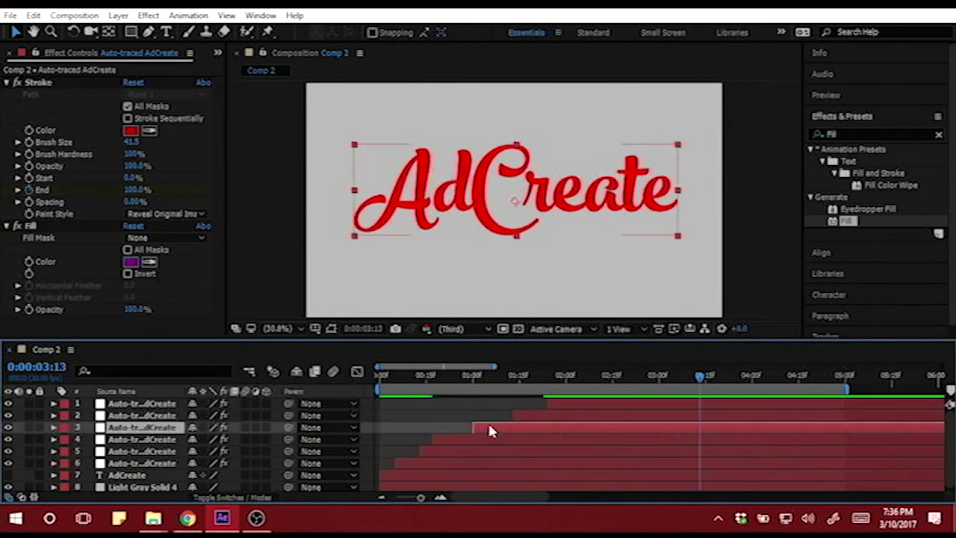
pyautogui.click(488, 426)
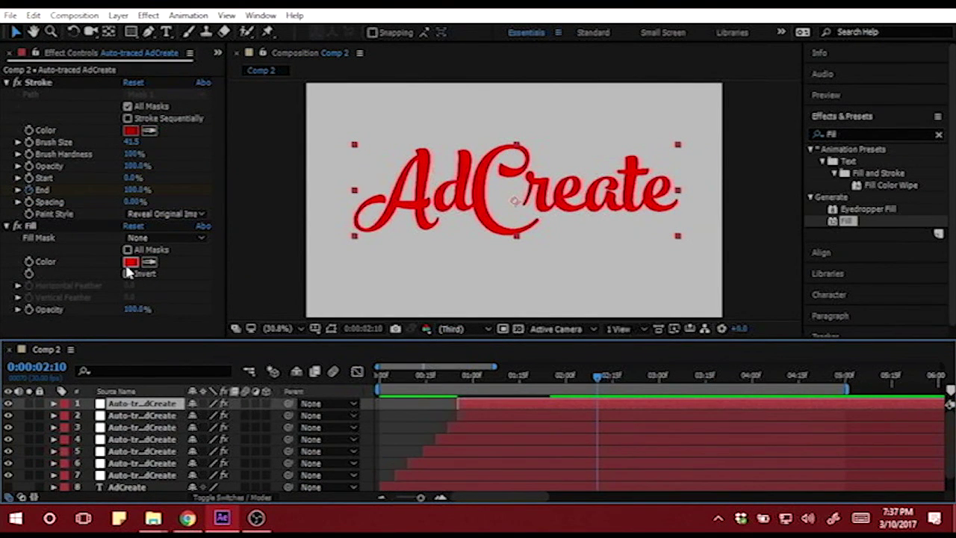
pyautogui.click(132, 262)
pyautogui.moveTo(361, 301); pyautogui.dragTo(292, 197)
pyautogui.click(619, 266)
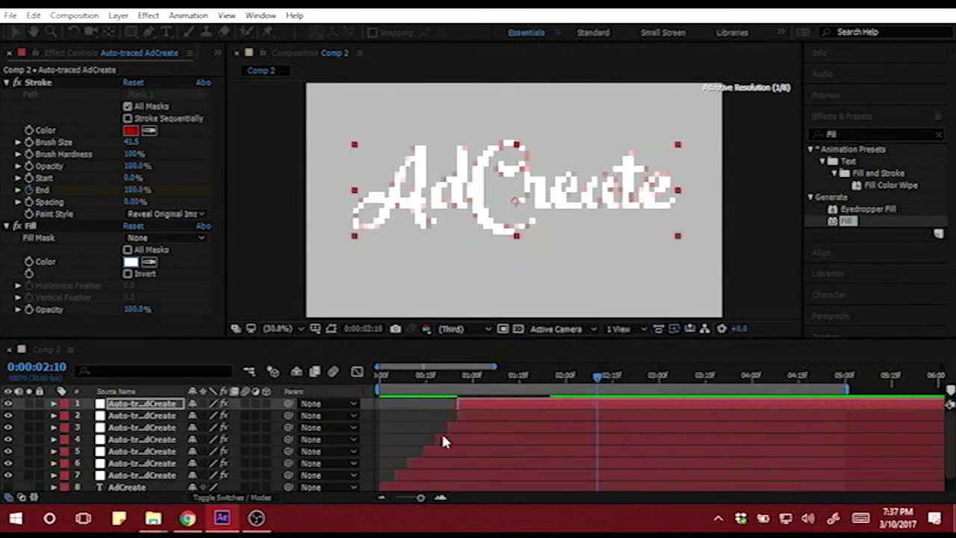
# Shift the white layer to start at about 1:00 and preview the reveal from the first frame.
pyautogui.moveTo(497, 401); pyautogui.dragTo(530, 401)
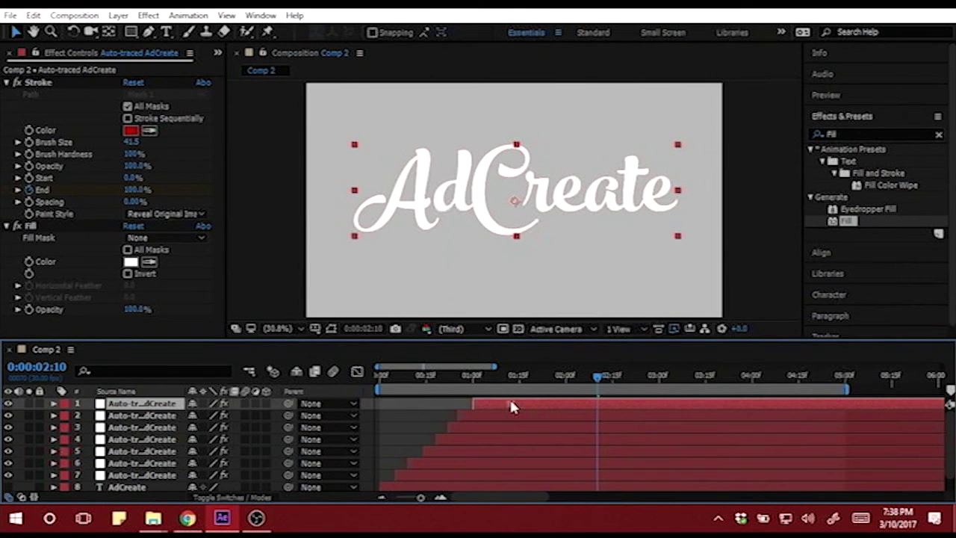
pyautogui.moveTo(597, 380); pyautogui.dragTo(366, 378)
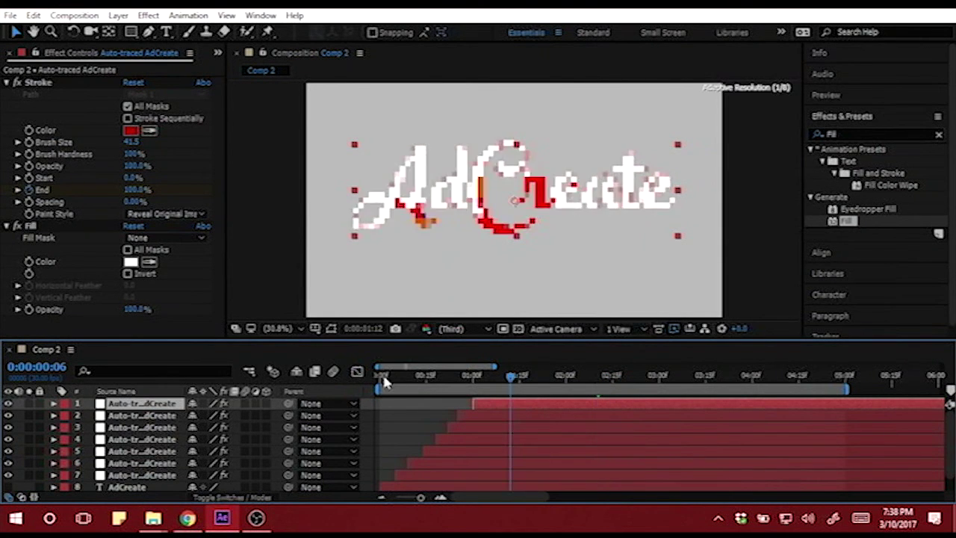
pyautogui.press('space')
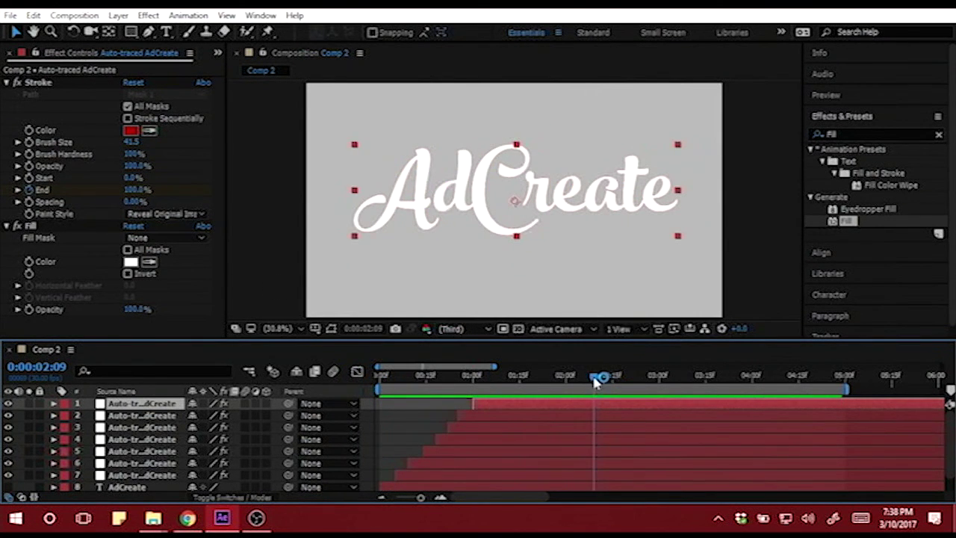
pyautogui.click(423, 379)
pyautogui.press('Home')
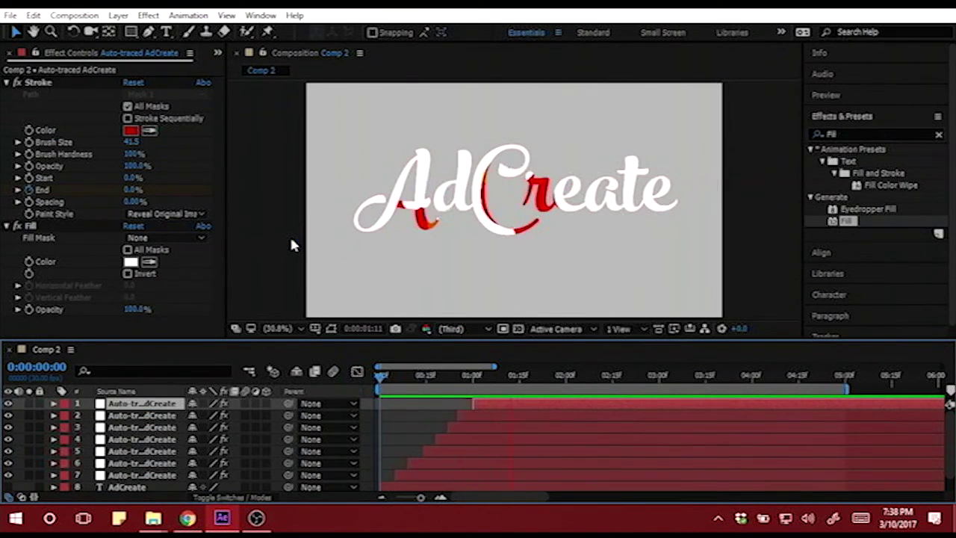
pyautogui.press('space')
# Shift the yellow, green and blue layers to start at about frames 4, 11 and 17.
pyautogui.click(409, 477)
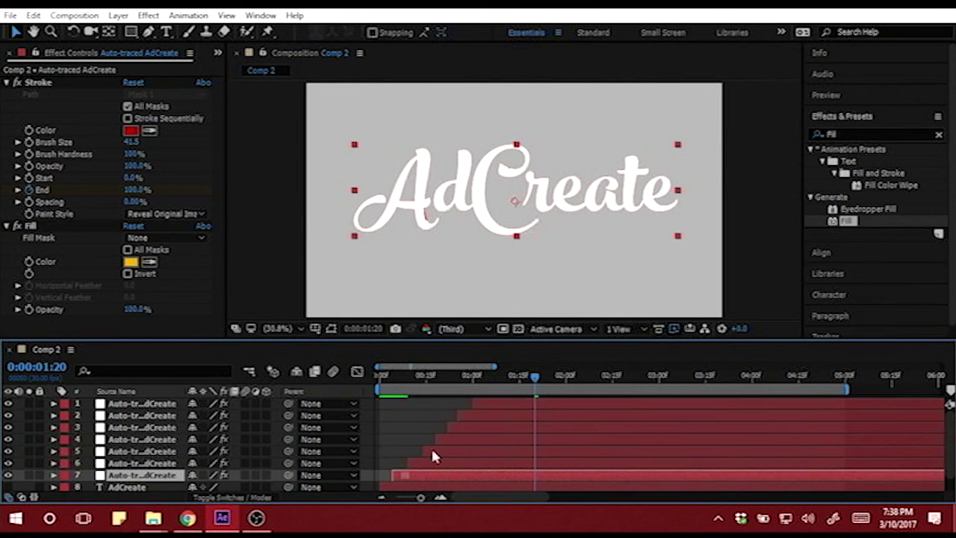
pyautogui.click(427, 449)
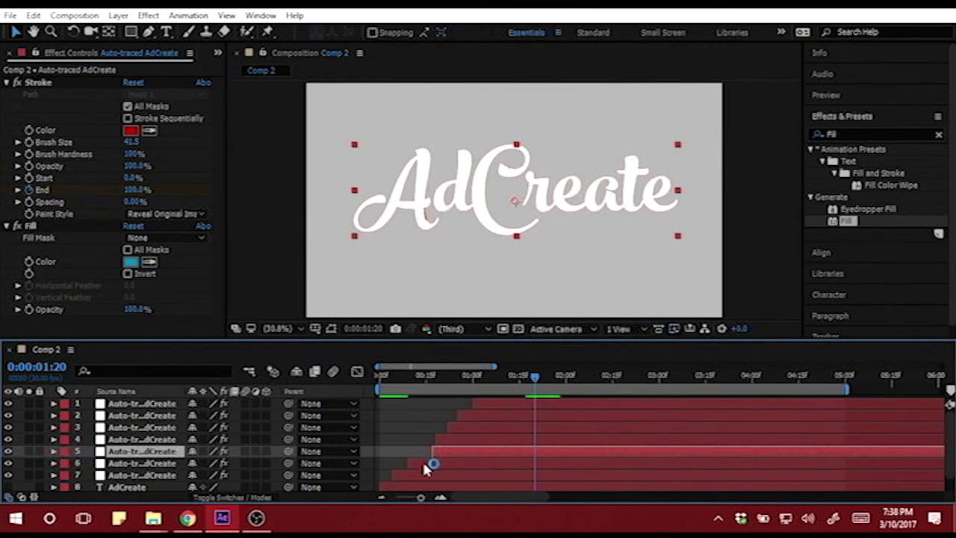
pyautogui.click(416, 463)
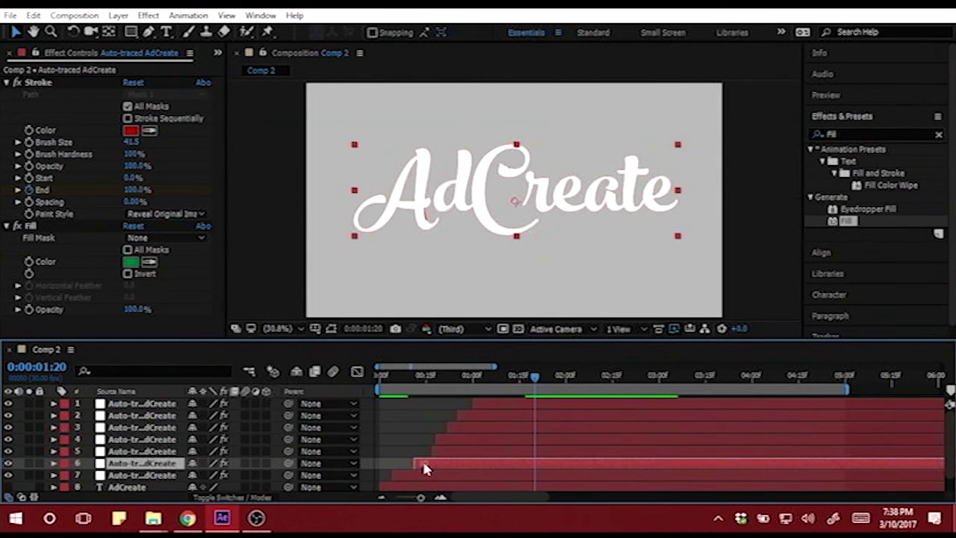
# Shift the purple, orange, red and white layers to start at about 0:24, 1:03, 1:08 and 1:14, and preview the reveal.
pyautogui.click(443, 439)
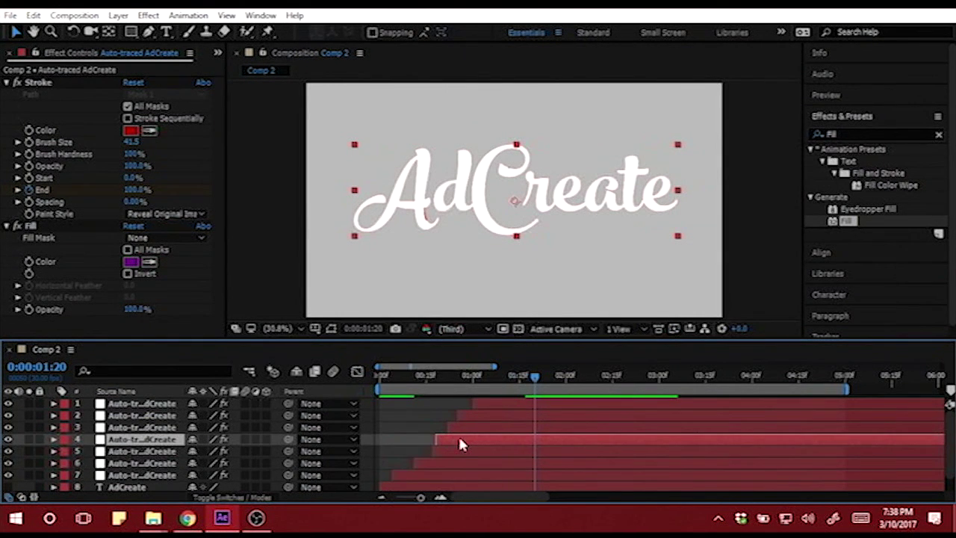
pyautogui.moveTo(461, 440); pyautogui.dragTo(466, 443)
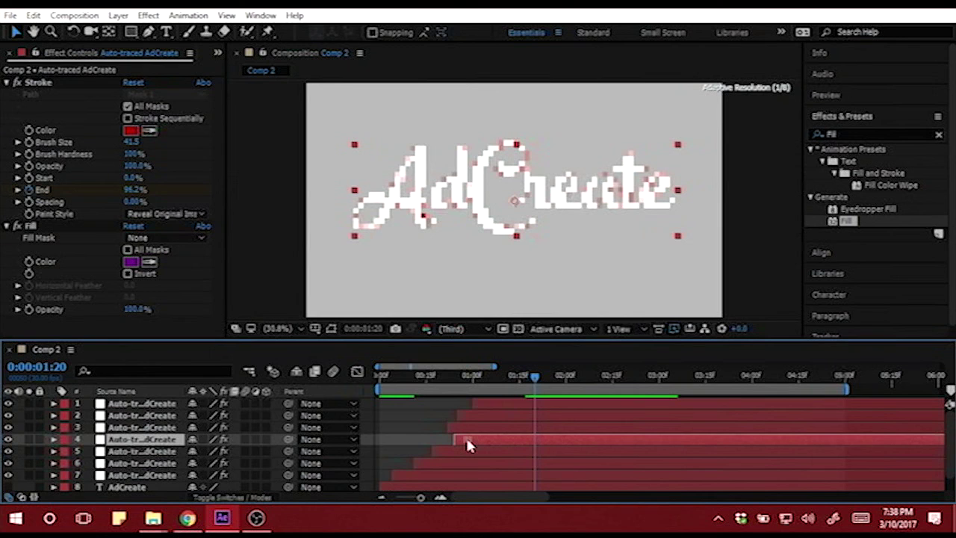
pyautogui.click(463, 424)
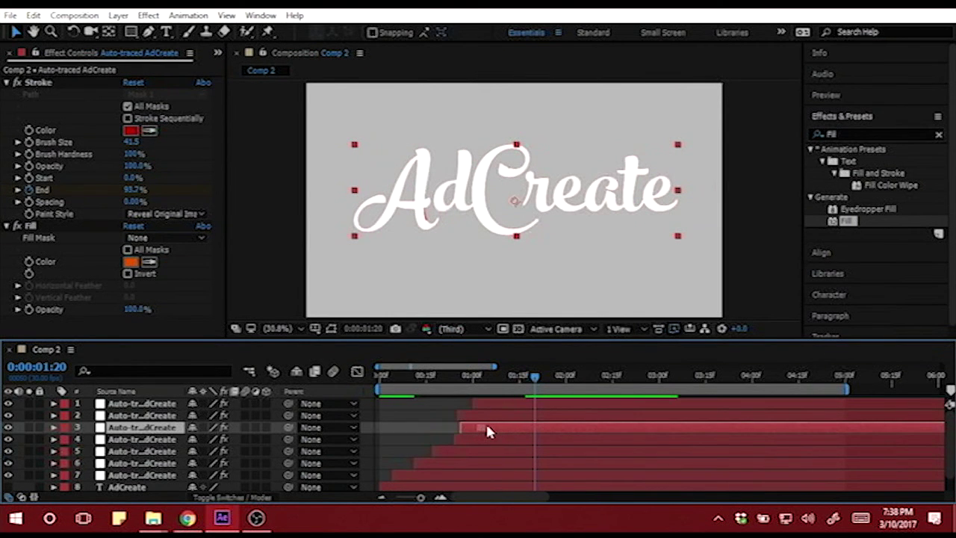
pyautogui.moveTo(487, 426); pyautogui.dragTo(495, 426)
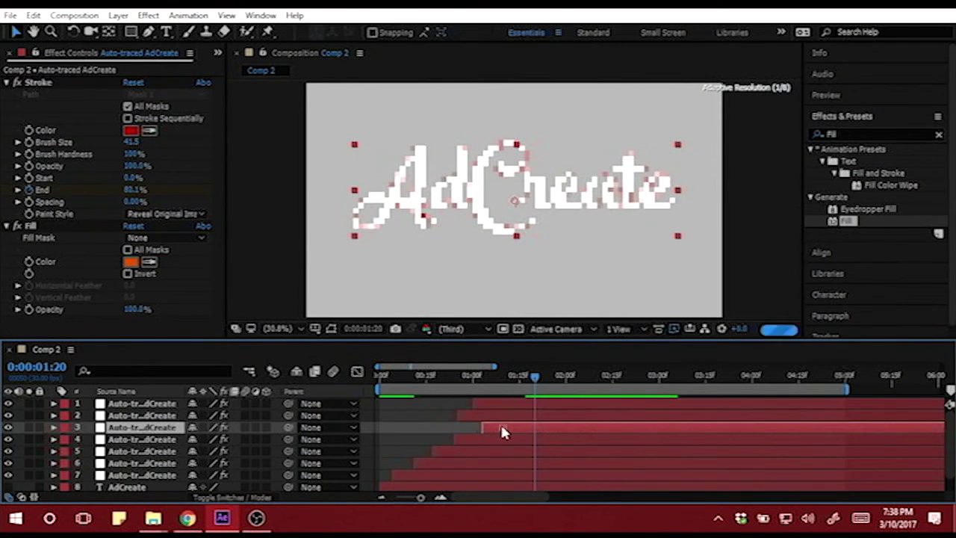
pyautogui.click(490, 412)
pyautogui.moveTo(505, 413)
pyautogui.mouseDown()
pyautogui.moveTo(533, 411)
pyautogui.moveTo(495, 403)
pyautogui.moveTo(544, 407)
pyautogui.moveTo(474, 384)
pyautogui.moveTo(362, 376)
pyautogui.mouseUp()
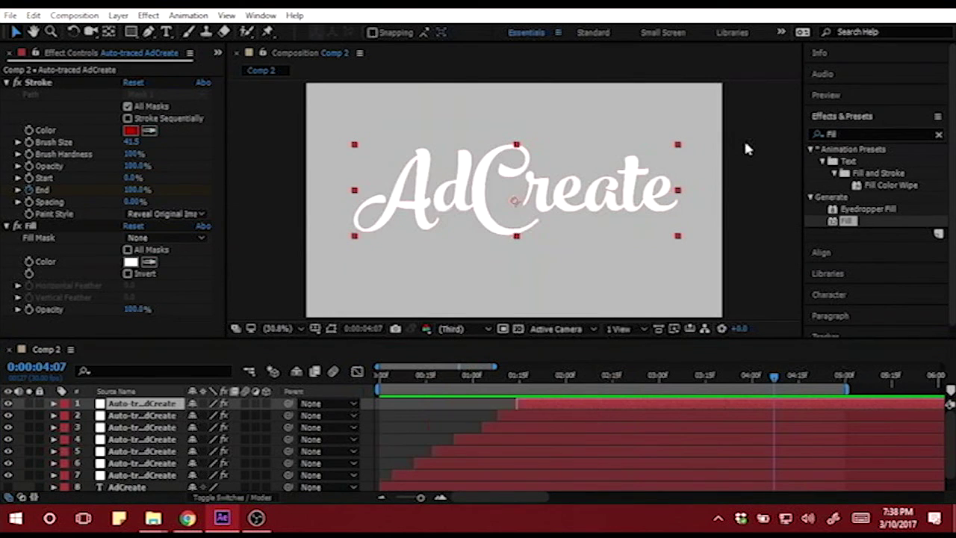
pyautogui.click(745, 146)
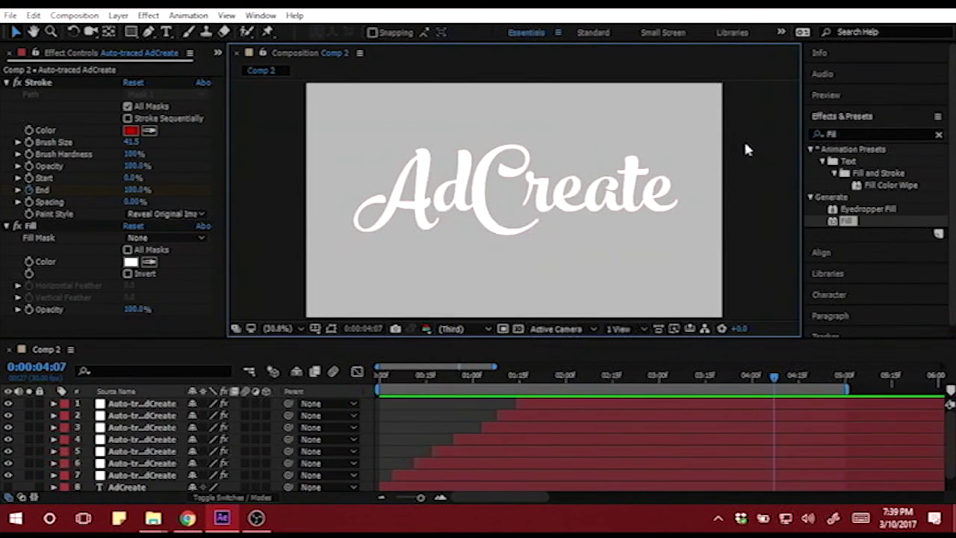